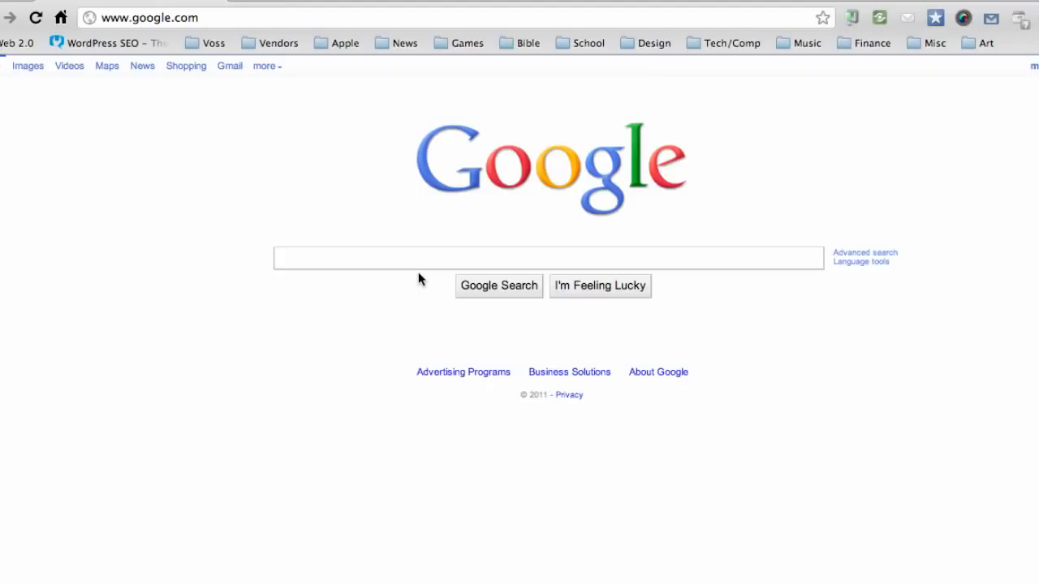
- Search Google for "eclipse download" and open the Eclipse Downloads result
{"action": "type", "text": "ecli"}
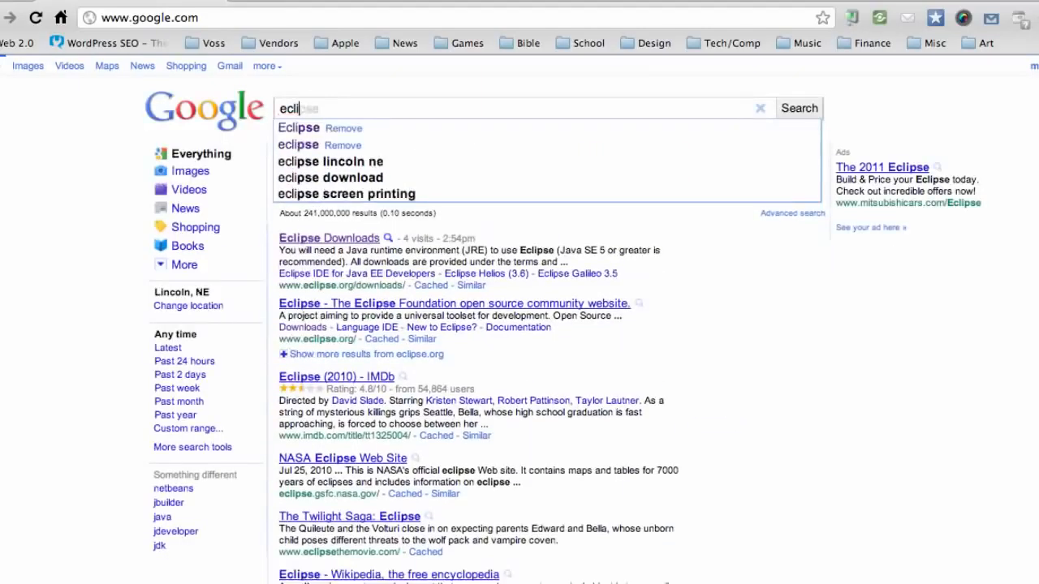
{"action": "type", "text": "pse down"}
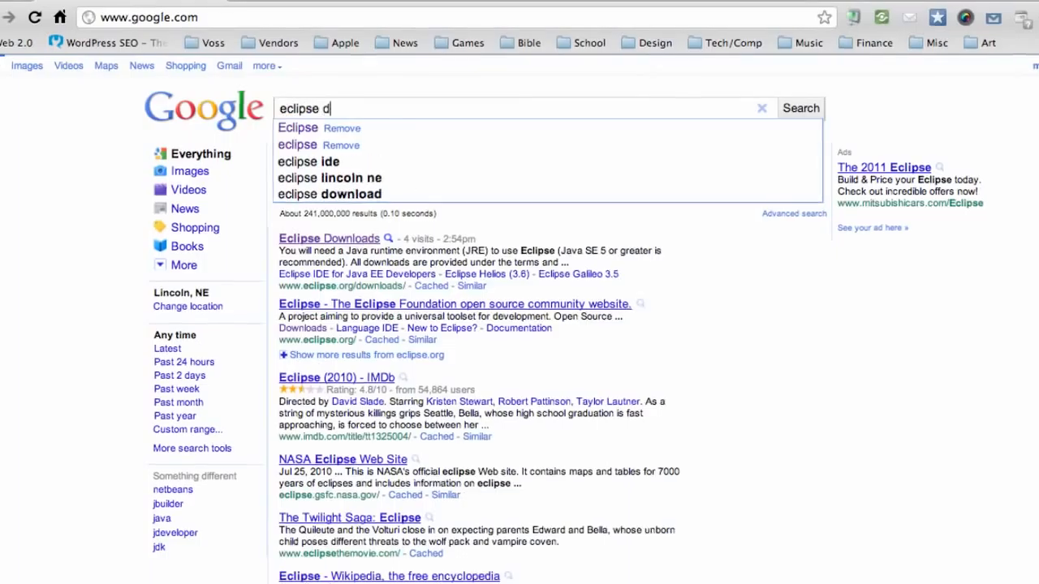
{"action": "type", "text": "load"}
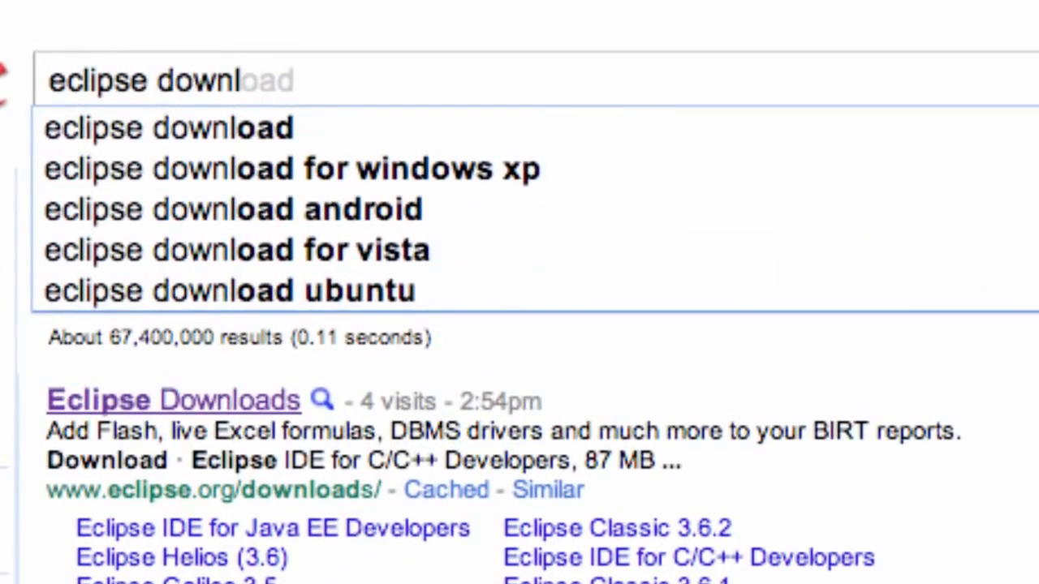
{"action": "key", "text": "Return"}
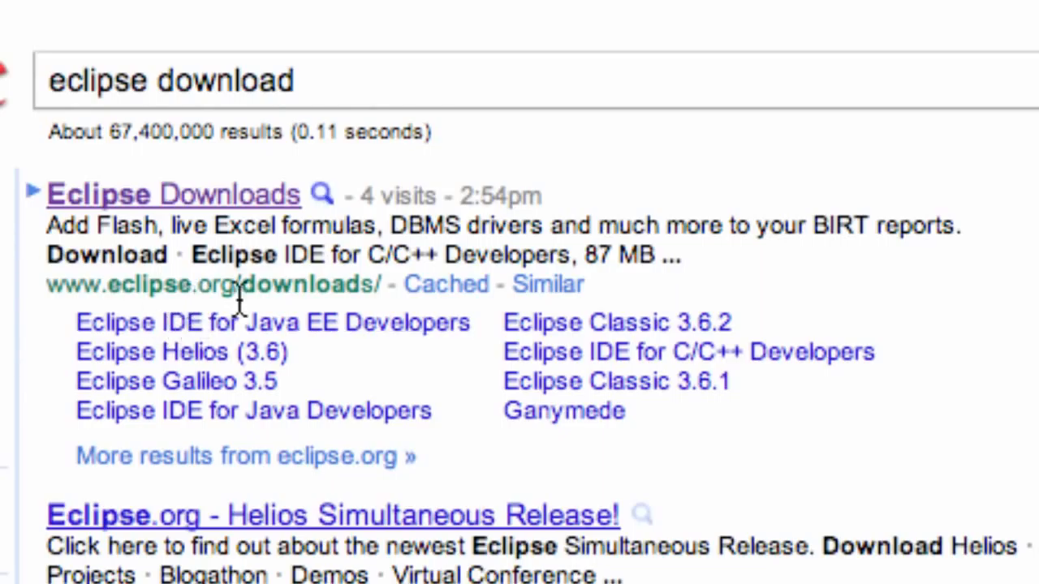
{"action": "left_click", "coordinate": [182, 196]}
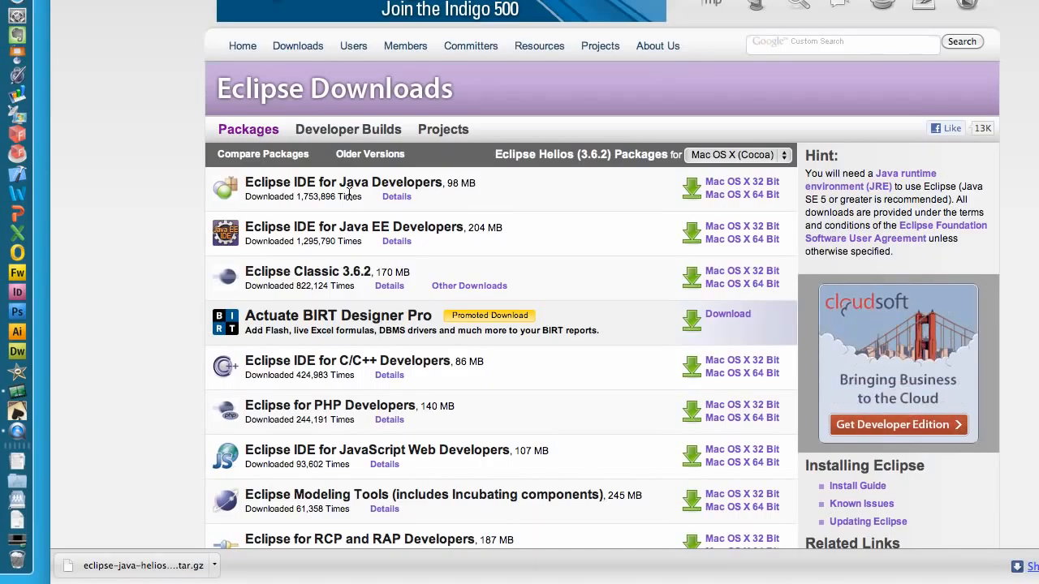
- Choose the Mac OS X 32 Bit download of Eclipse IDE for Java Developers and look through the available mirrors
{"action": "scroll", "coordinate": [666, 258], "scroll_direction": "down", "scroll_amount": 1}
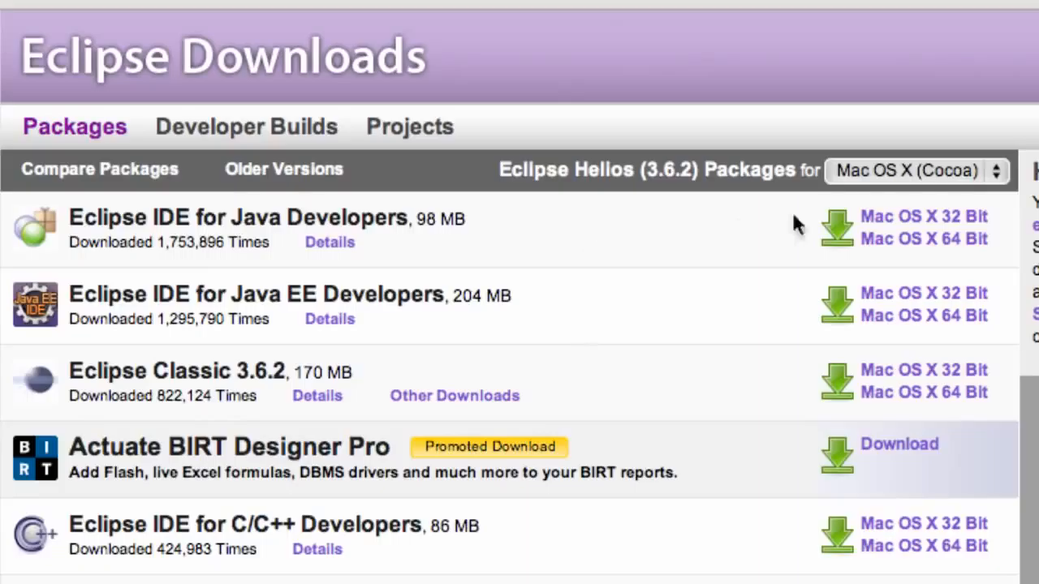
{"action": "left_click", "coordinate": [985, 177]}
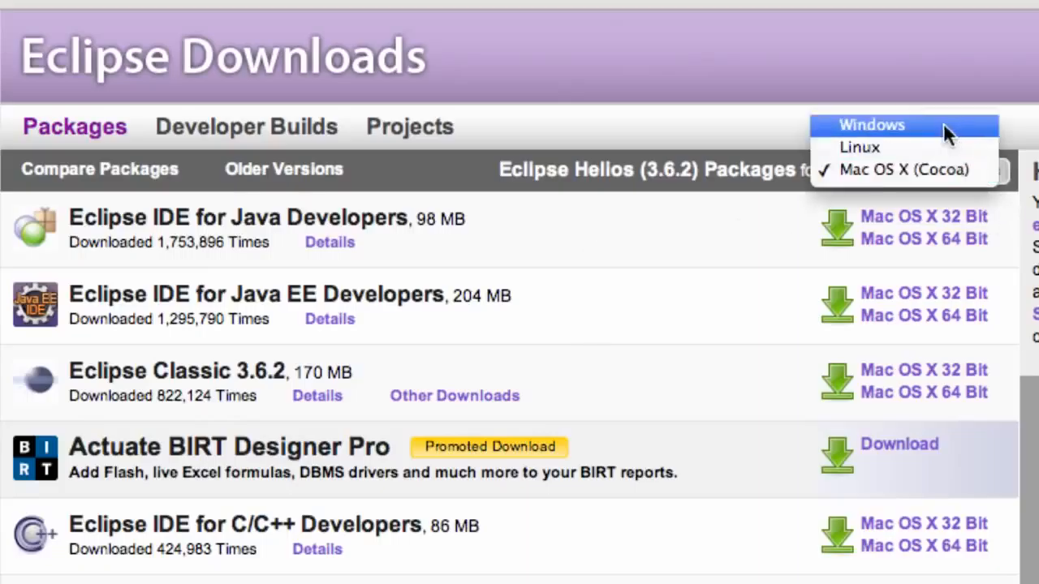
{"action": "left_click", "coordinate": [893, 167]}
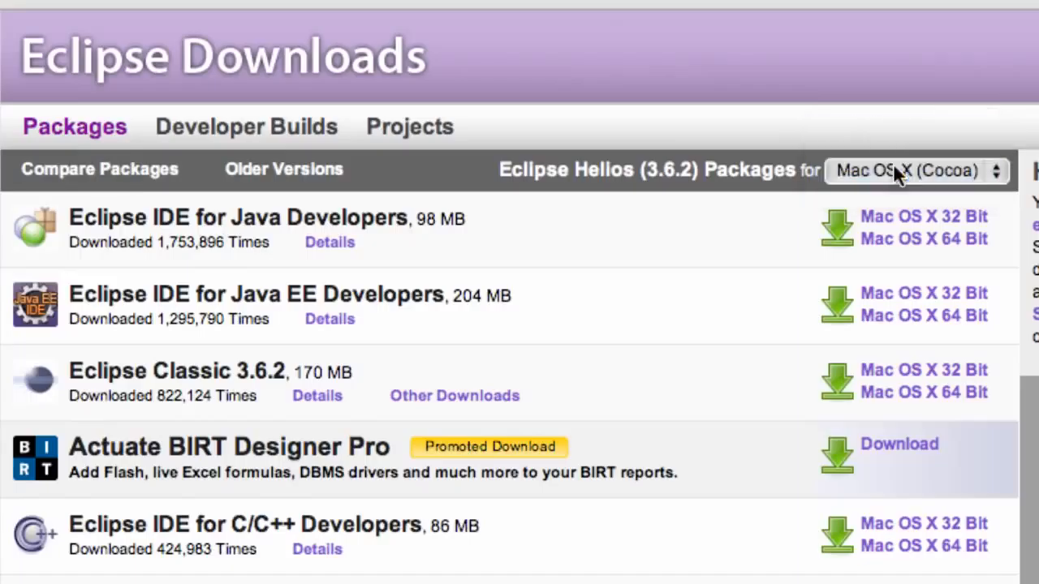
{"action": "left_click", "coordinate": [935, 217]}
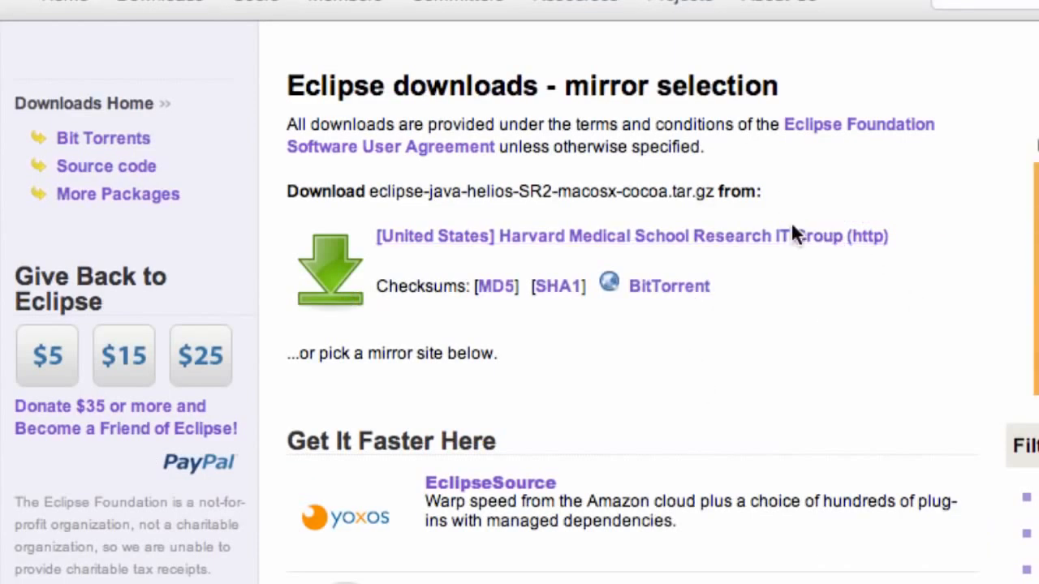
{"action": "scroll", "coordinate": [723, 376], "scroll_direction": "down", "scroll_amount": 10}
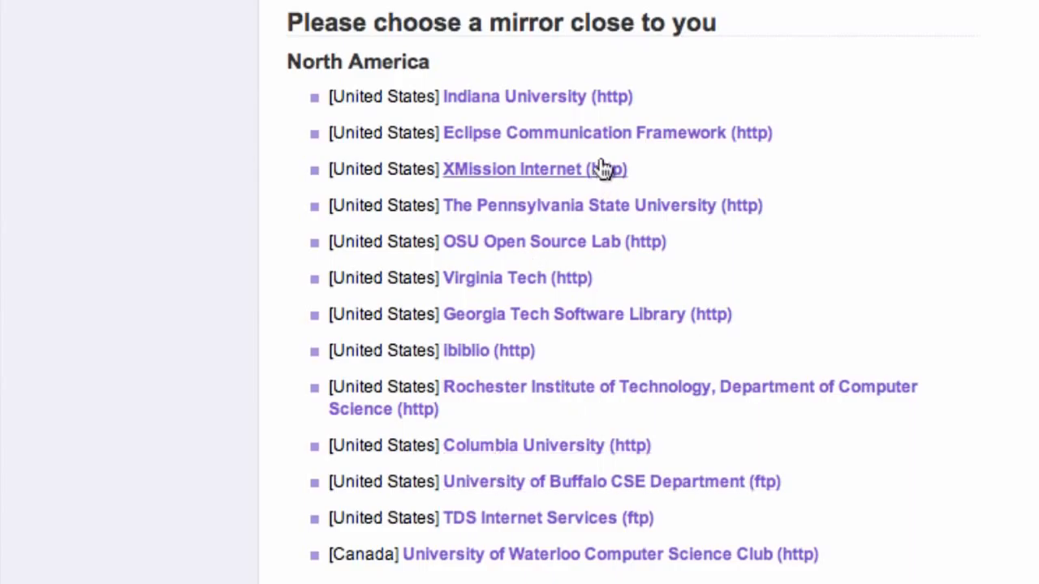
{"action": "scroll", "coordinate": [534, 328], "scroll_direction": "up", "scroll_amount": 10}
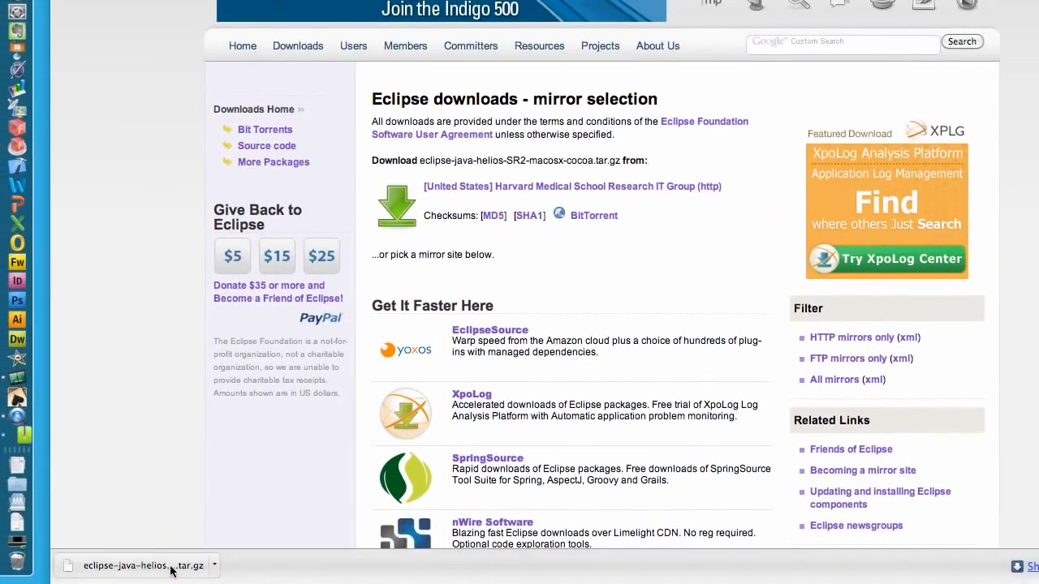
- Open the downloaded Eclipse archive and, in Finder, move the extracted eclipse folder from Downloads to Macintosh HD
{"action": "left_click", "coordinate": [172, 571]}
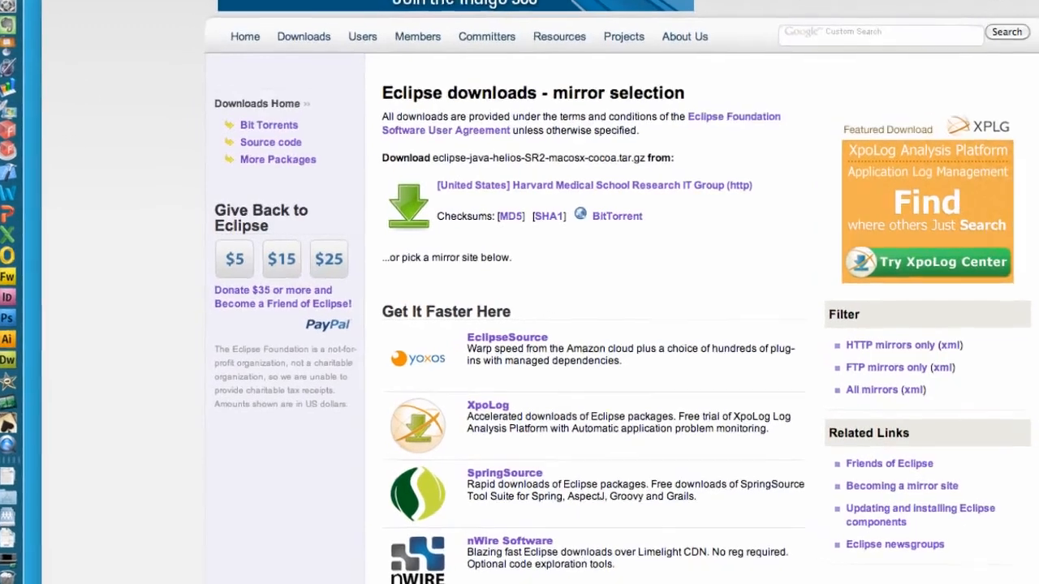
{"action": "key", "text": "super+Tab"}
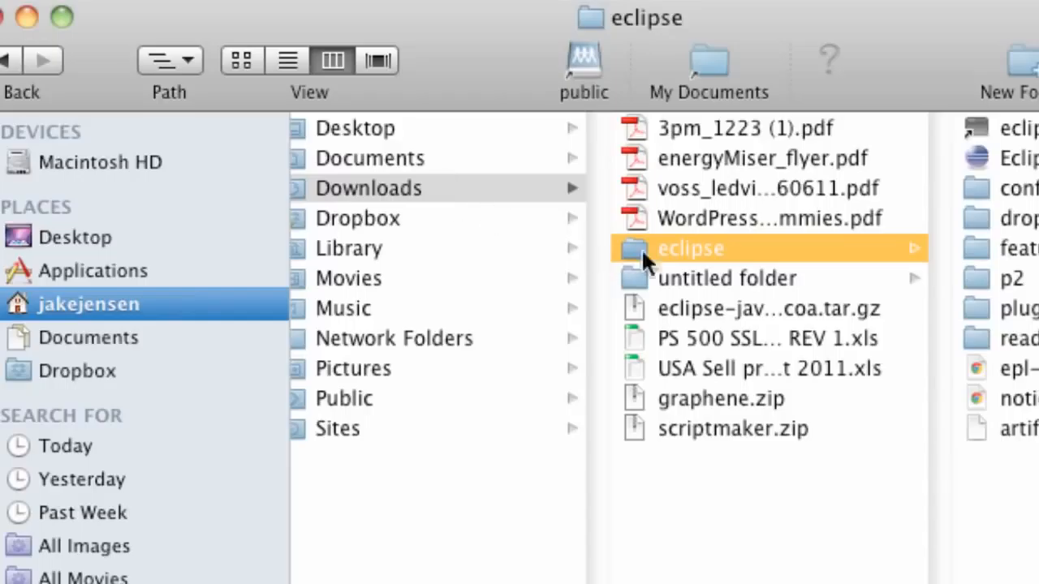
{"action": "left_click_drag", "start_coordinate": [670, 246], "coordinate": [142, 163]}
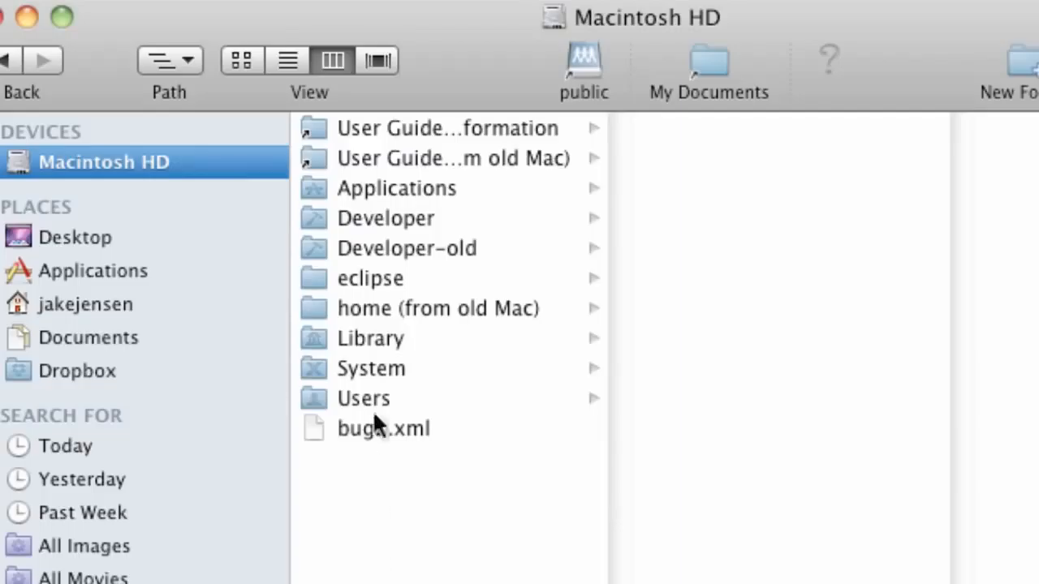
- Launch the Eclipse application from the eclipse folder on Macintosh HD and allow the downloaded application to open
{"action": "left_click", "coordinate": [370, 280]}
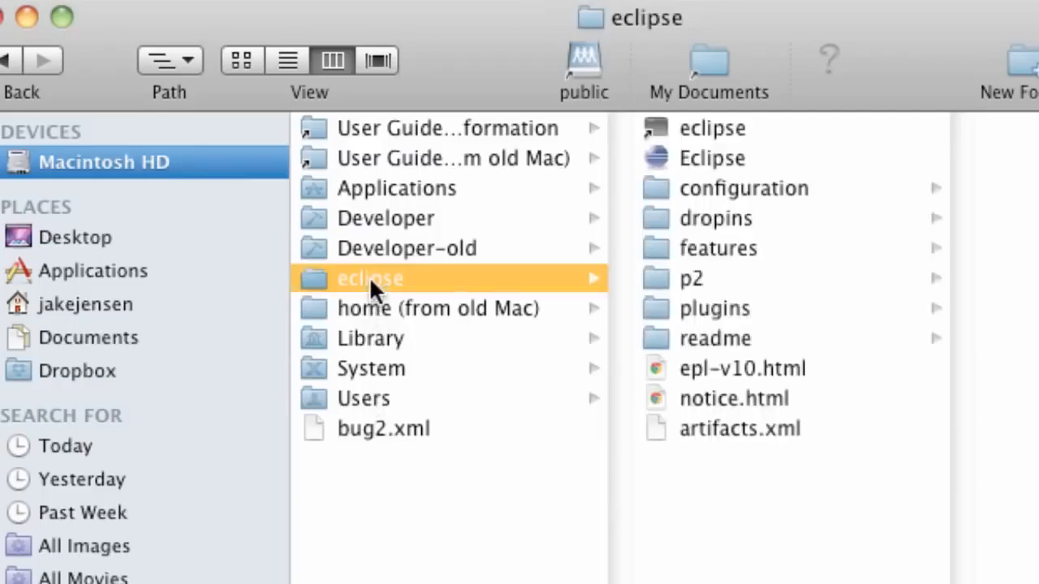
{"action": "double_click", "coordinate": [686, 156]}
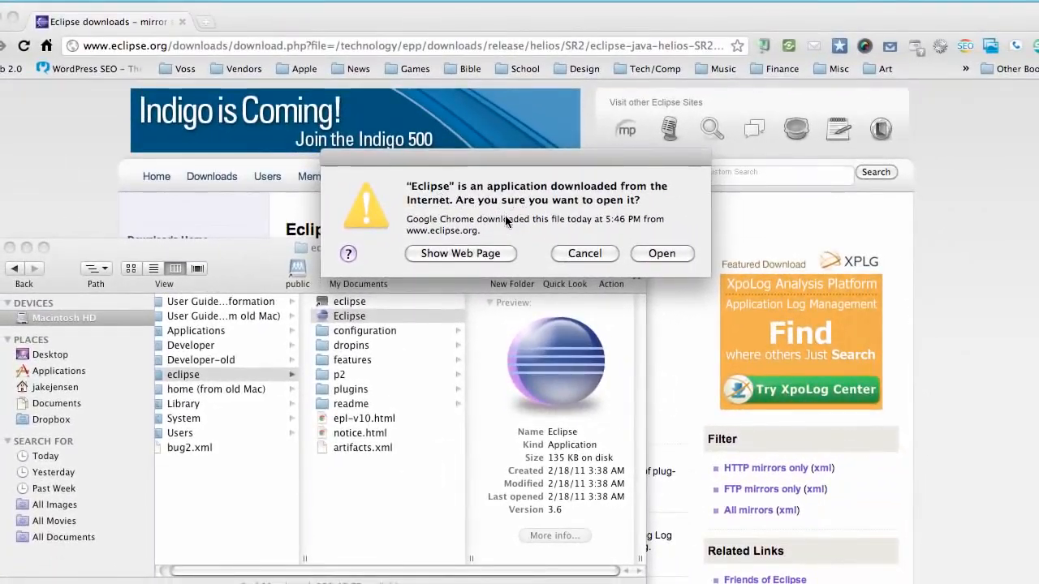
{"action": "left_click", "coordinate": [659, 254]}
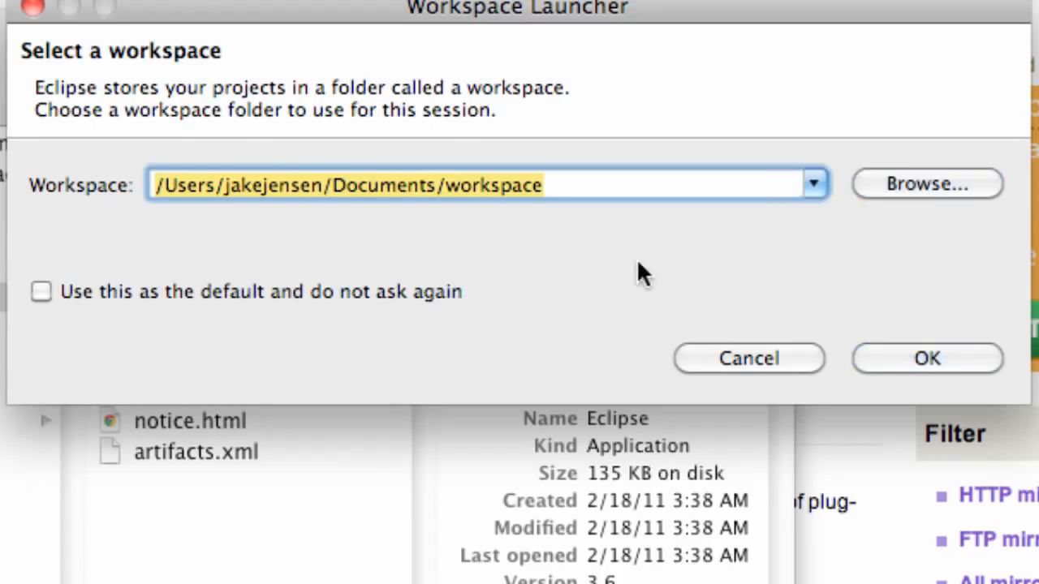
- Create a folder named thenewboston in Documents and use it as the Eclipse workspace for this session
{"action": "left_click", "coordinate": [907, 188]}
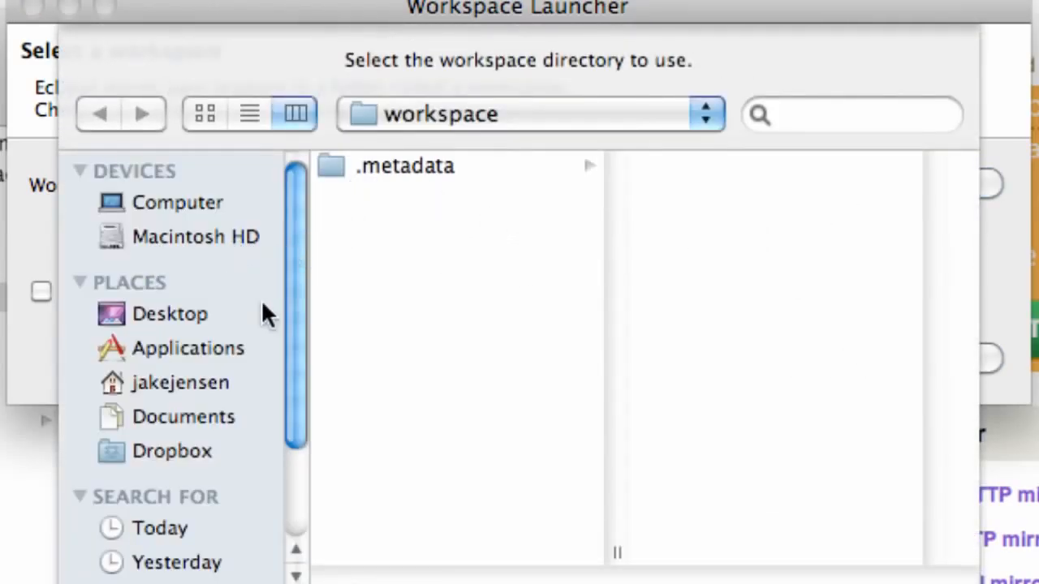
{"action": "left_click", "coordinate": [195, 418]}
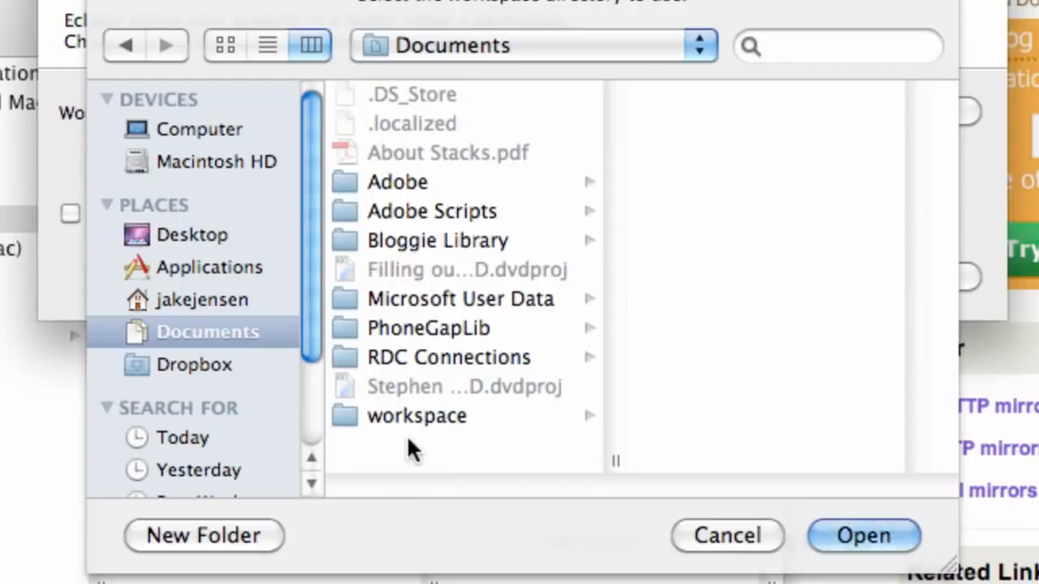
{"action": "left_click", "coordinate": [226, 537]}
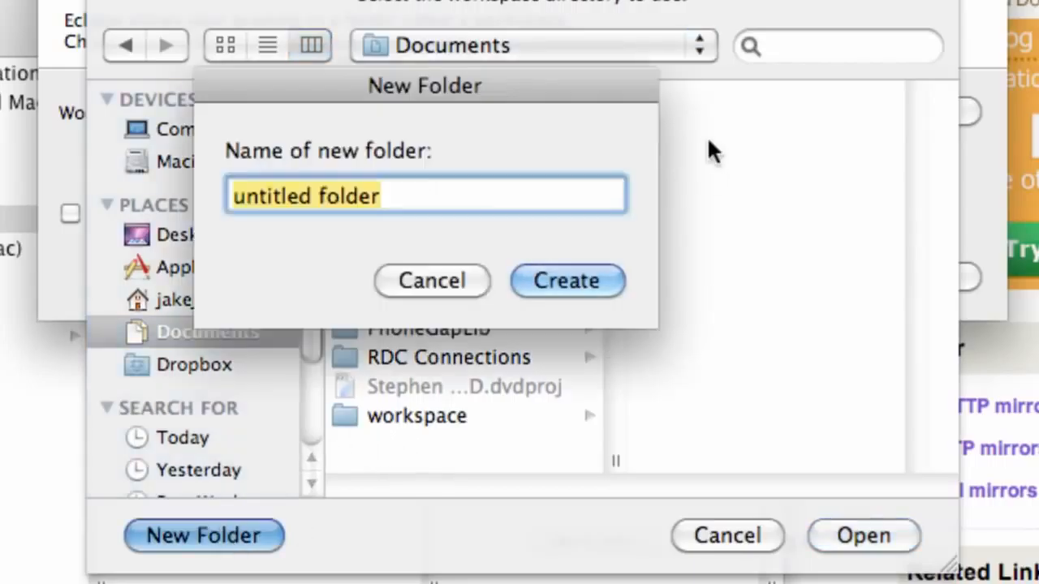
{"action": "type", "text": "thenewb"}
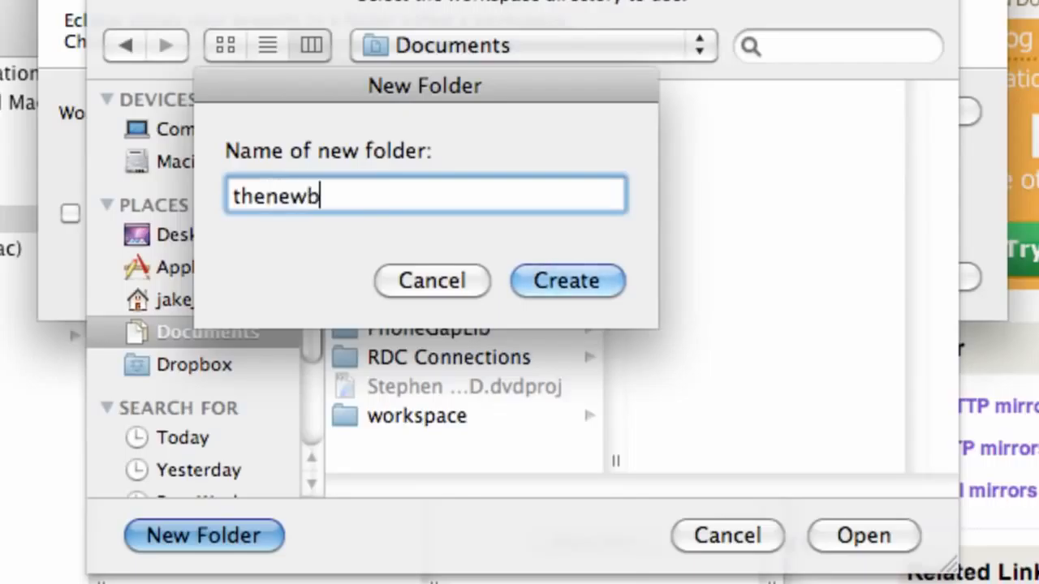
{"action": "type", "text": "oston"}
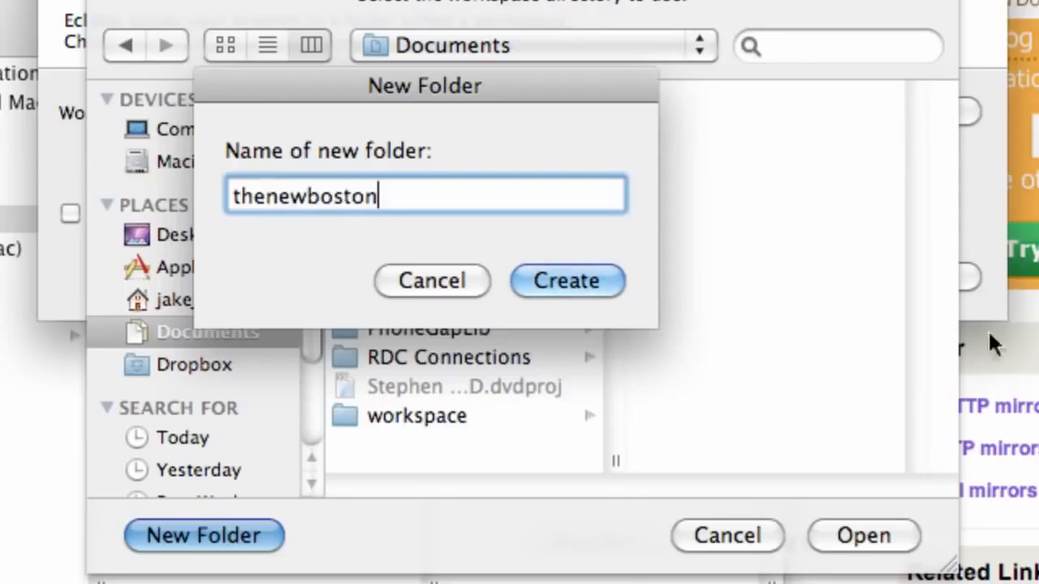
{"action": "left_click", "coordinate": [555, 299]}
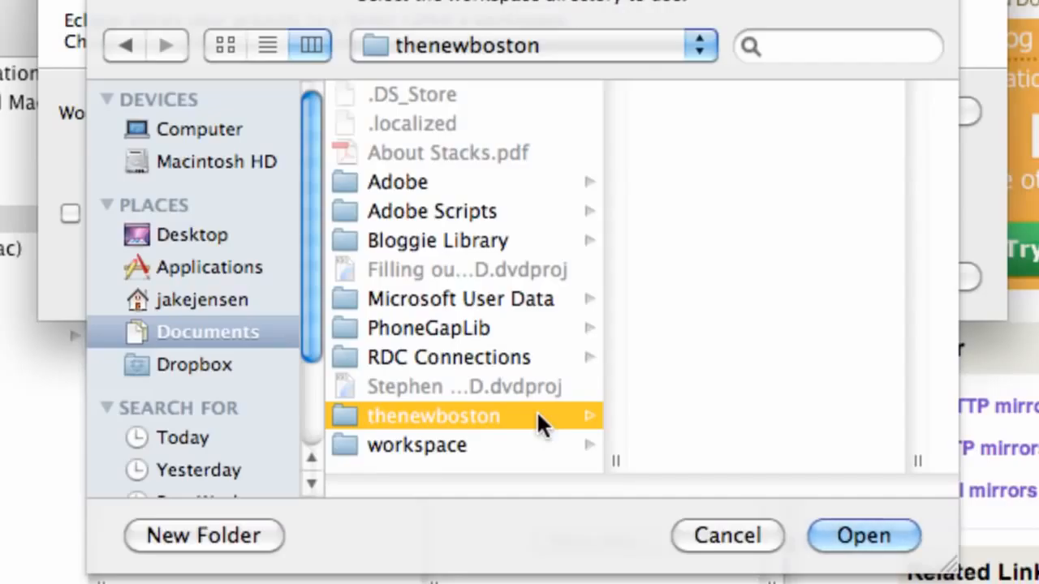
{"action": "left_click", "coordinate": [831, 534]}
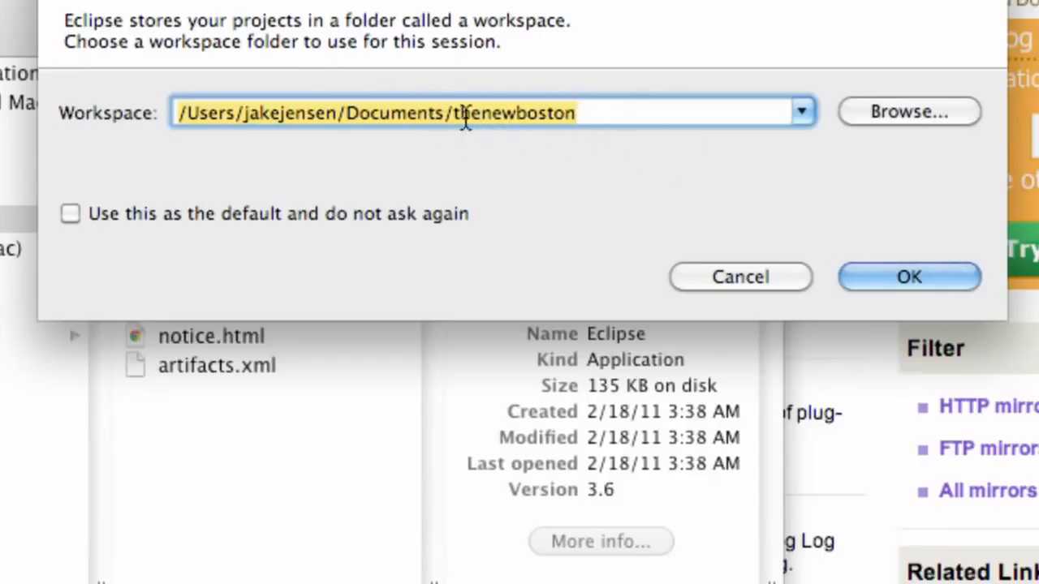
{"action": "left_click", "coordinate": [905, 268]}
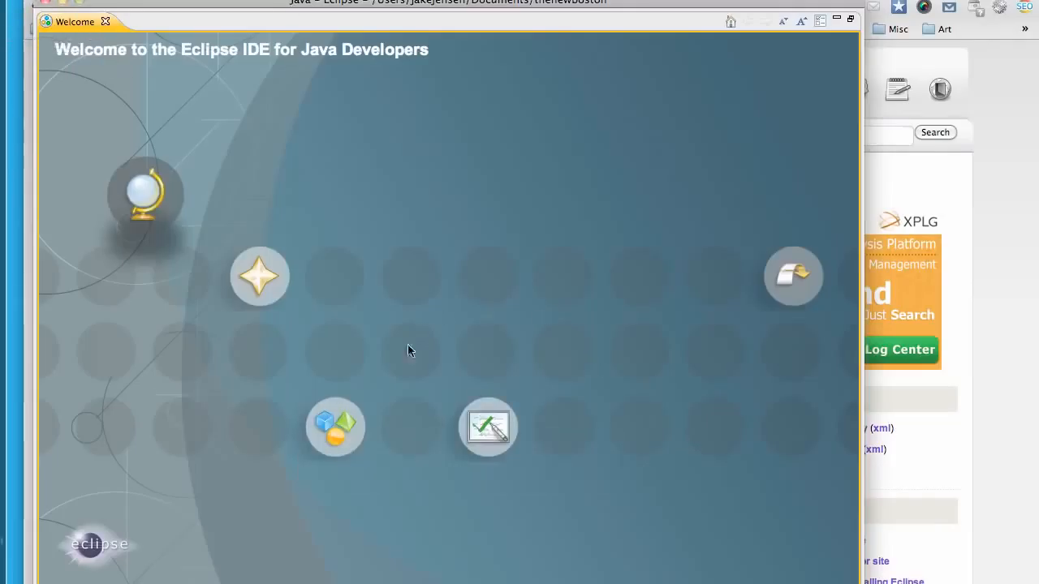
- Close the Welcome page and reposition the Eclipse window so its title bar is fully visible
{"action": "left_click", "coordinate": [105, 23]}
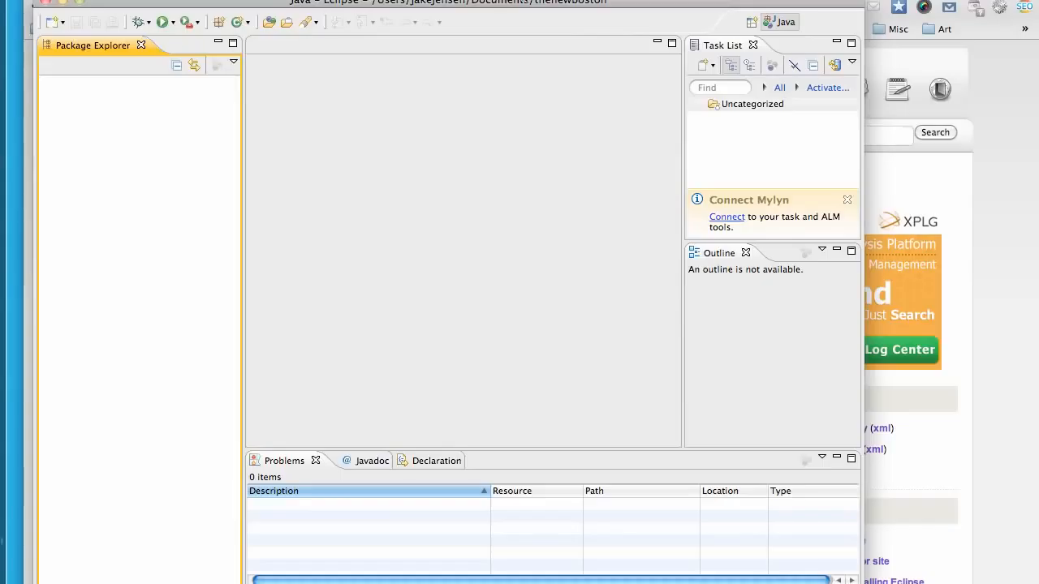
{"action": "left_click_drag", "start_coordinate": [522, 7], "coordinate": [489, 8]}
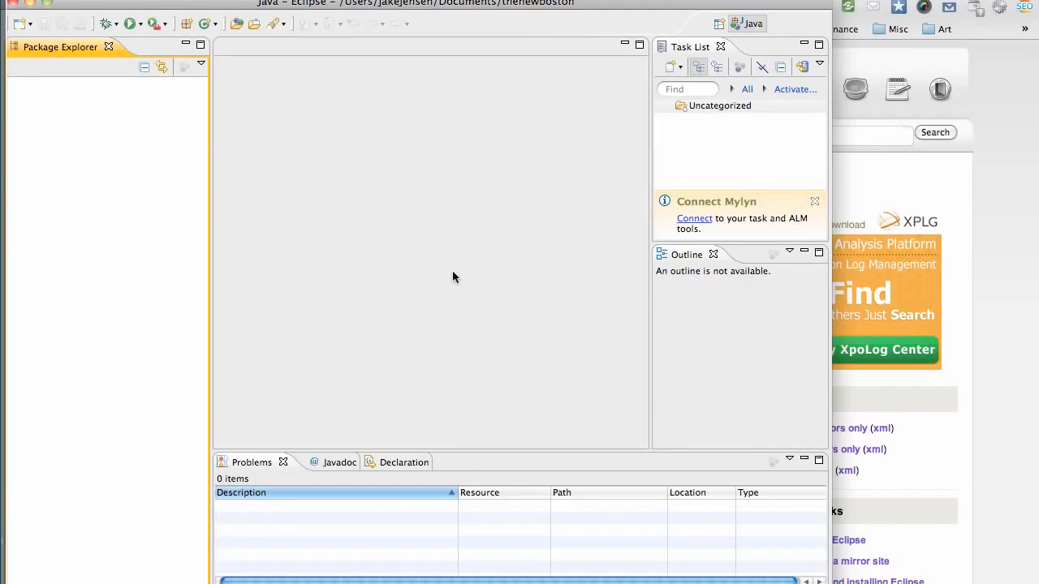
{"action": "left_click_drag", "start_coordinate": [409, 1], "coordinate": [415, 23]}
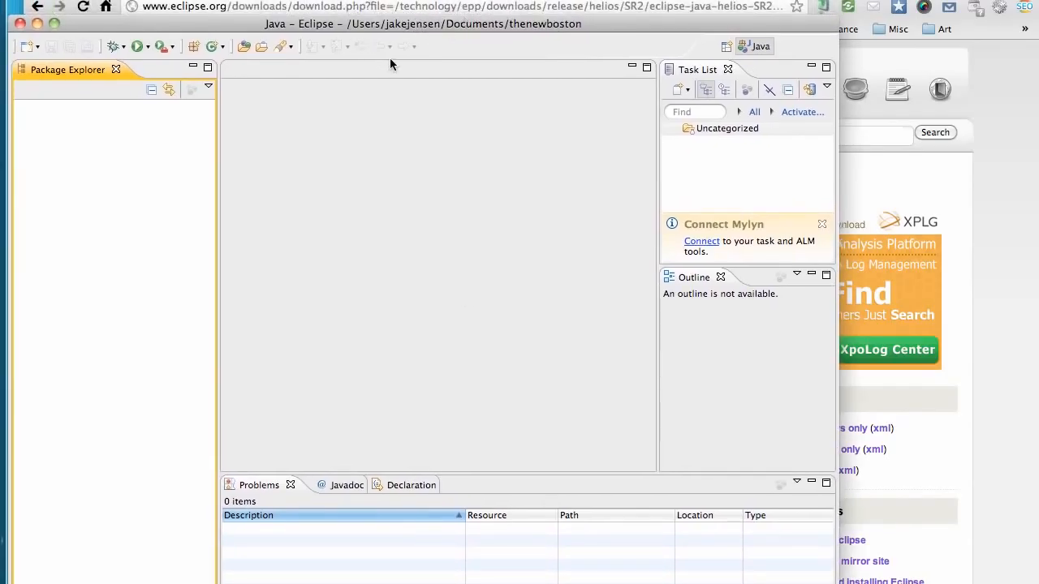
- Switch to Chrome, search for "android adt" in a new tab, and open the ADT Plugin for Eclipse result
{"action": "left_click", "coordinate": [282, 0]}
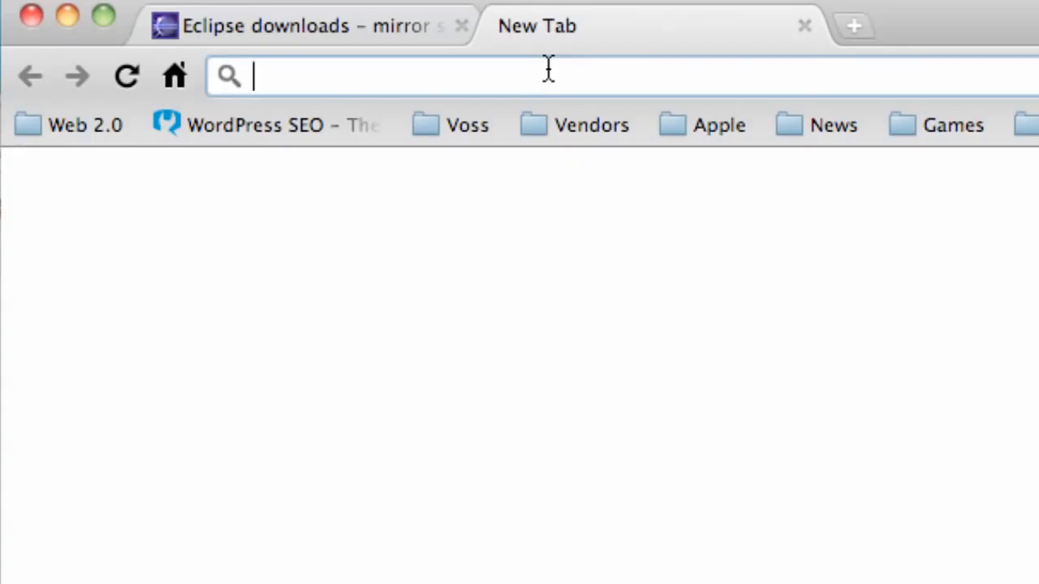
{"action": "type", "text": "android adt"}
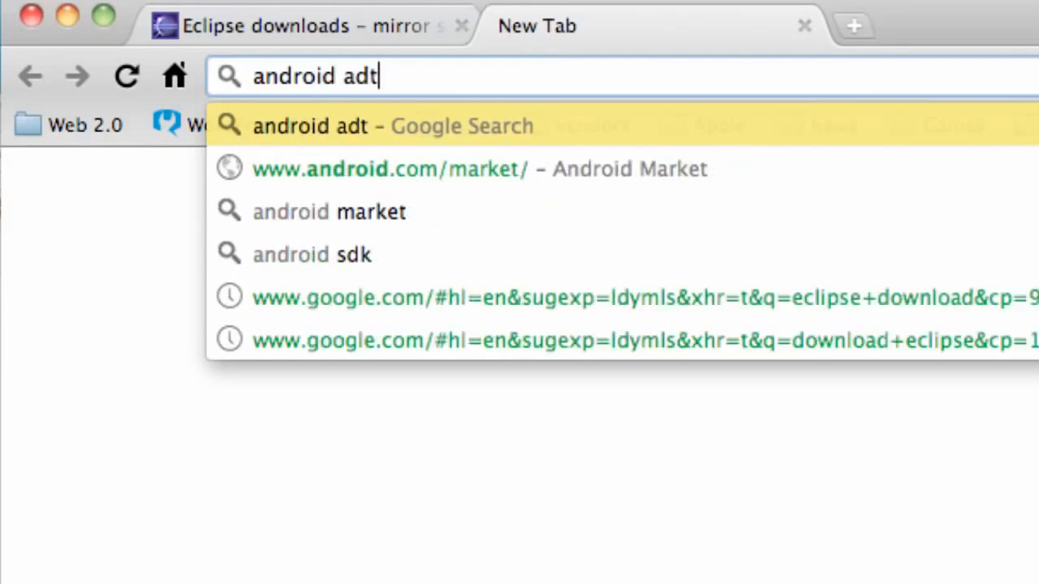
{"action": "key", "text": "Return"}
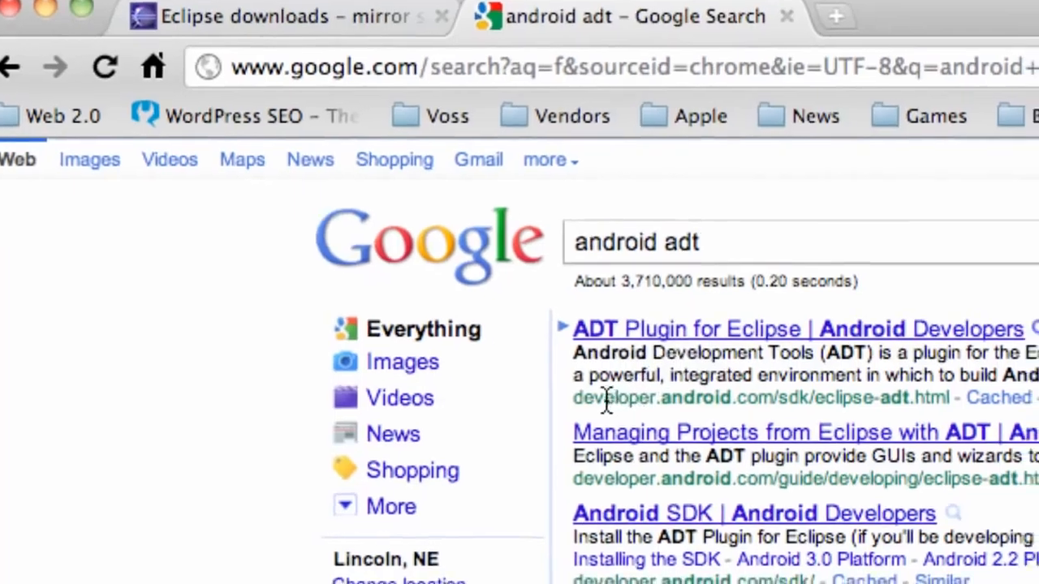
{"action": "left_click_drag", "start_coordinate": [610, 405], "coordinate": [758, 409]}
{"action": "left_click_drag", "start_coordinate": [260, 207], "coordinate": [283, 202]}
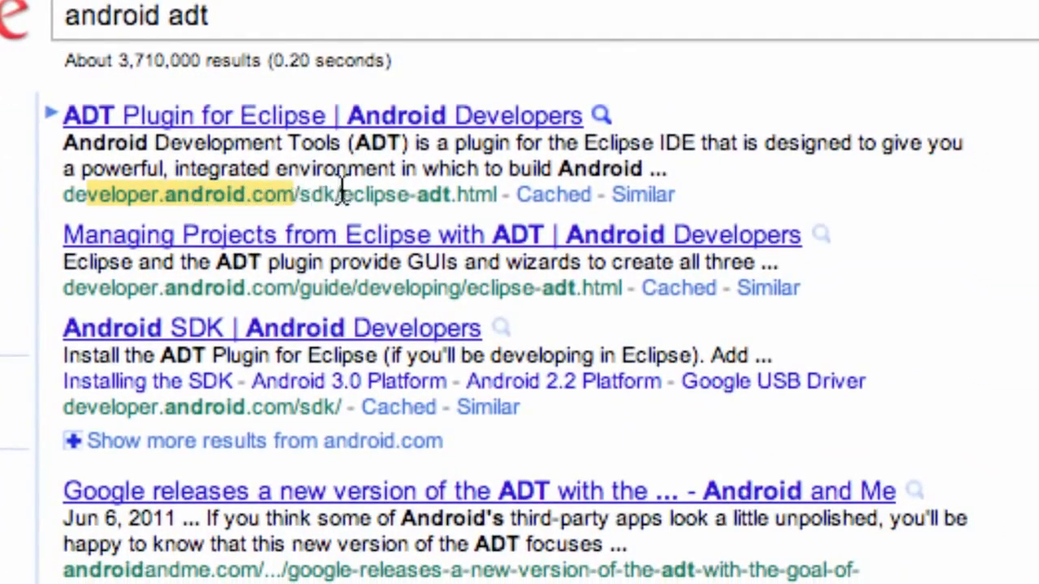
{"action": "left_click", "coordinate": [298, 124]}
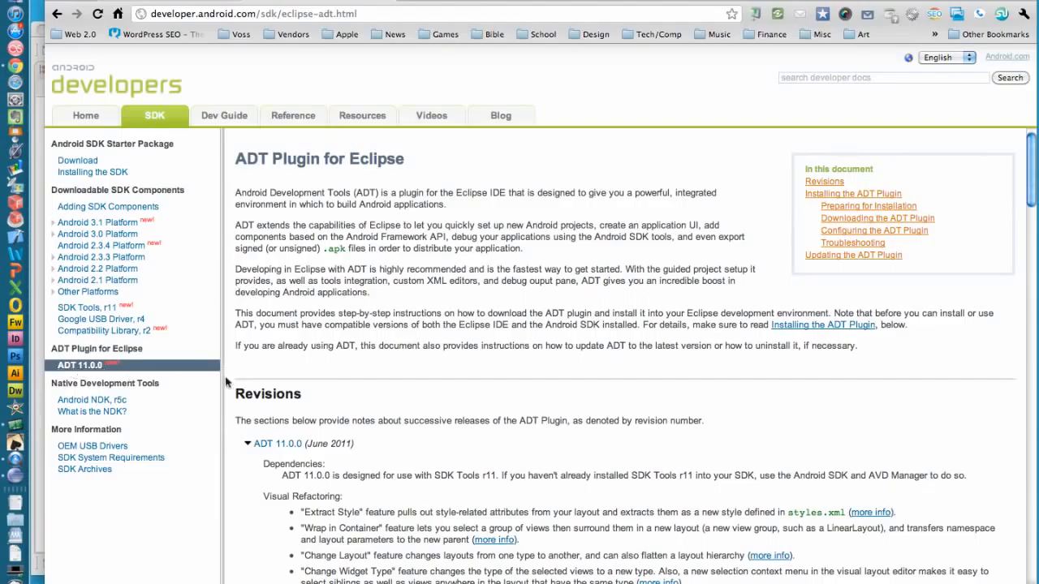
- Find the Downloading the ADT Plugin instructions on the ADT Plugin for Eclipse page
{"action": "scroll", "coordinate": [430, 280], "scroll_direction": "down", "scroll_amount": 5}
{"action": "scroll", "coordinate": [430, 280], "scroll_direction": "down", "scroll_amount": 15}
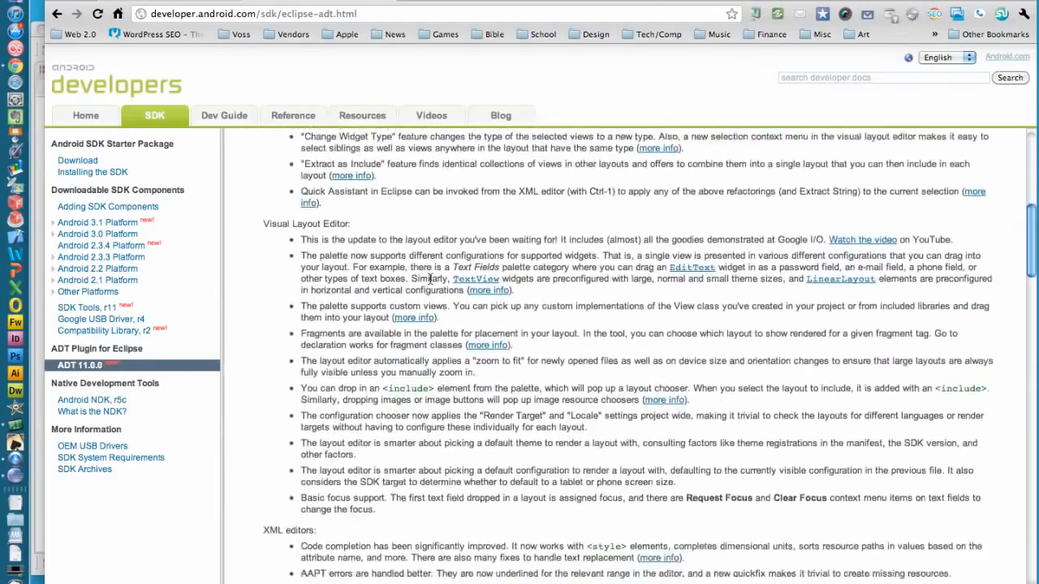
{"action": "scroll", "coordinate": [430, 280], "scroll_direction": "down", "scroll_amount": 6}
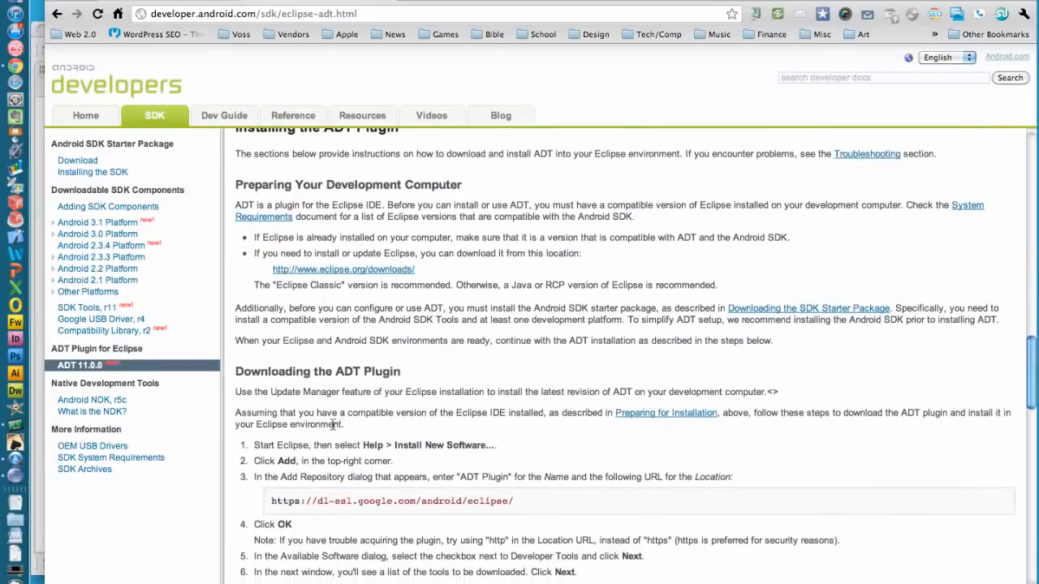
{"action": "scroll", "coordinate": [329, 390], "scroll_direction": "down", "scroll_amount": 1}
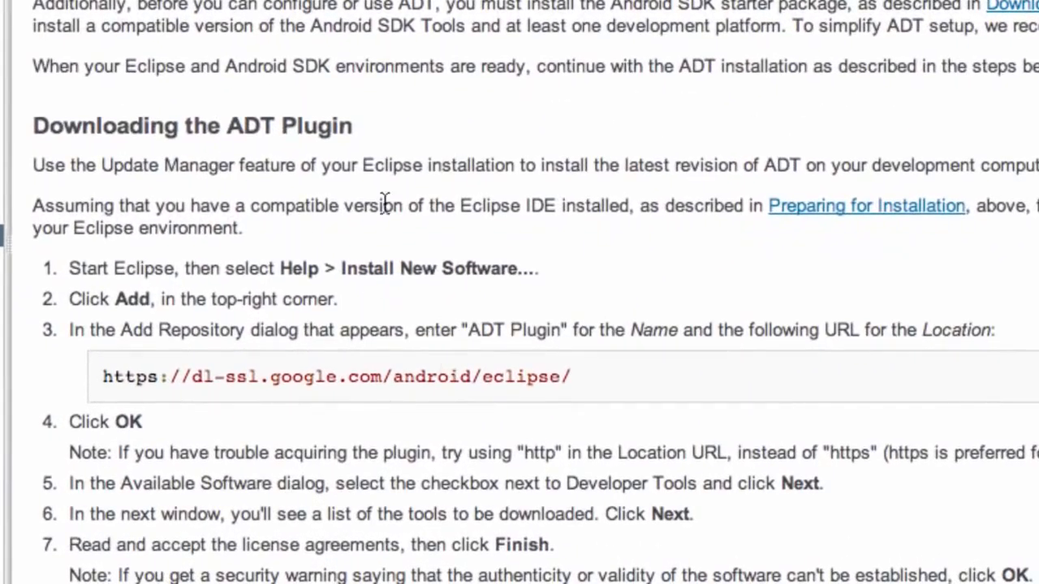
{"action": "left_click_drag", "start_coordinate": [581, 387], "coordinate": [99, 378]}
{"action": "key", "text": "super+c"}
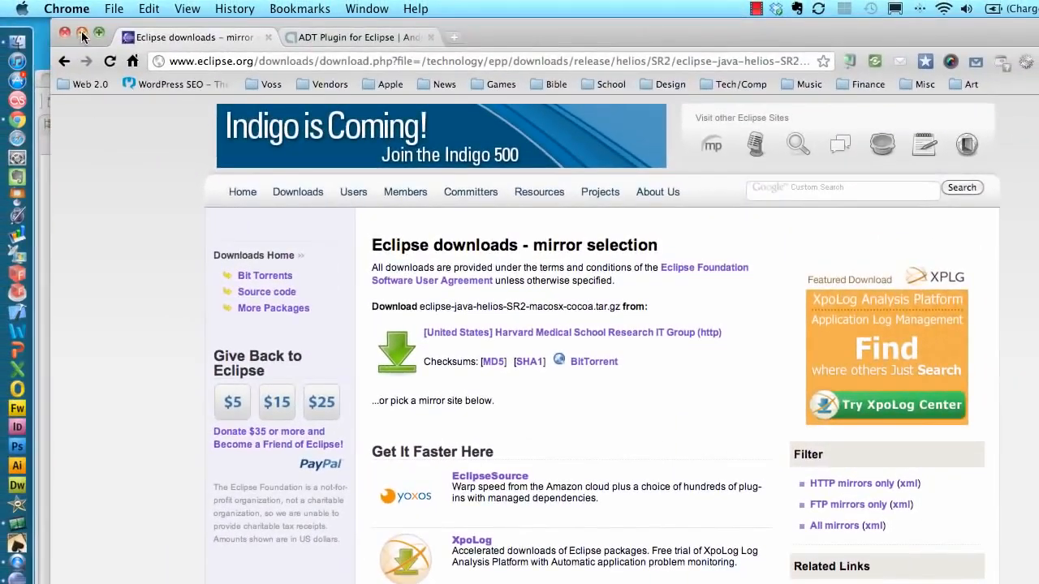
{"action": "left_click", "coordinate": [82, 34]}
{"action": "left_click_drag", "start_coordinate": [498, 81], "coordinate": [557, 43]}
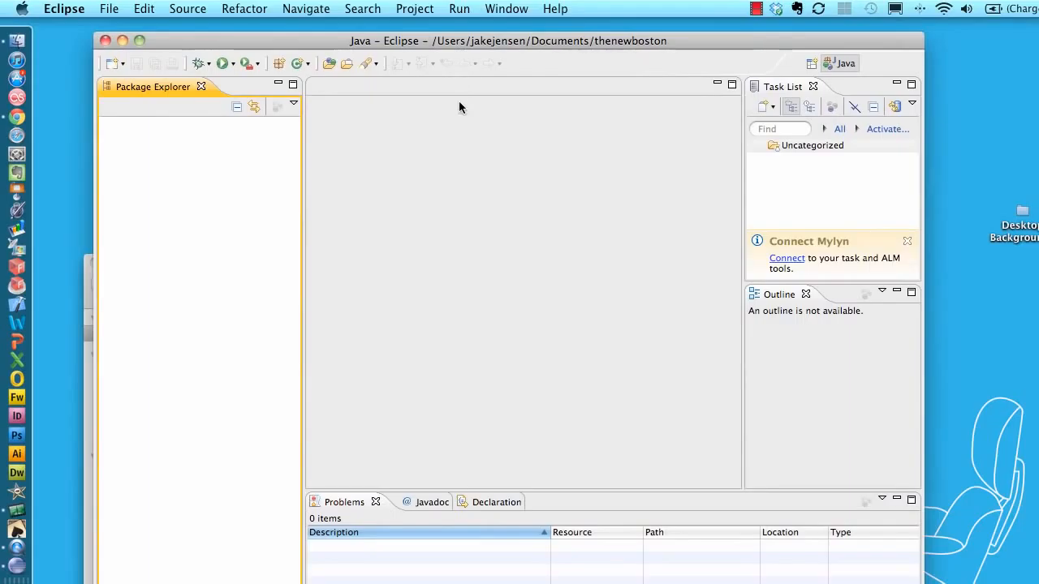
{"action": "left_click", "coordinate": [523, 8]}
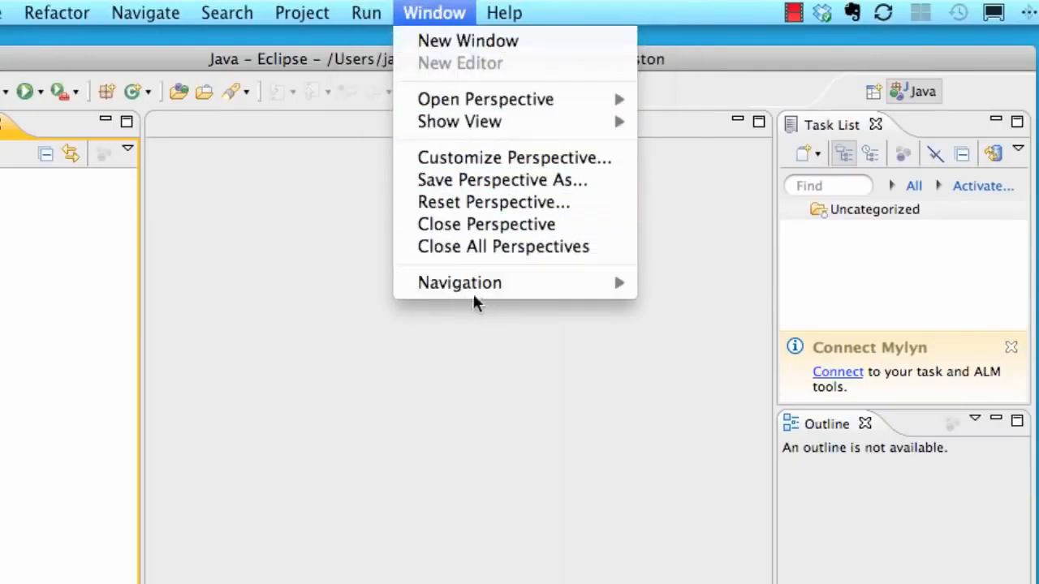
{"action": "mouse_move", "coordinate": [495, 13]}
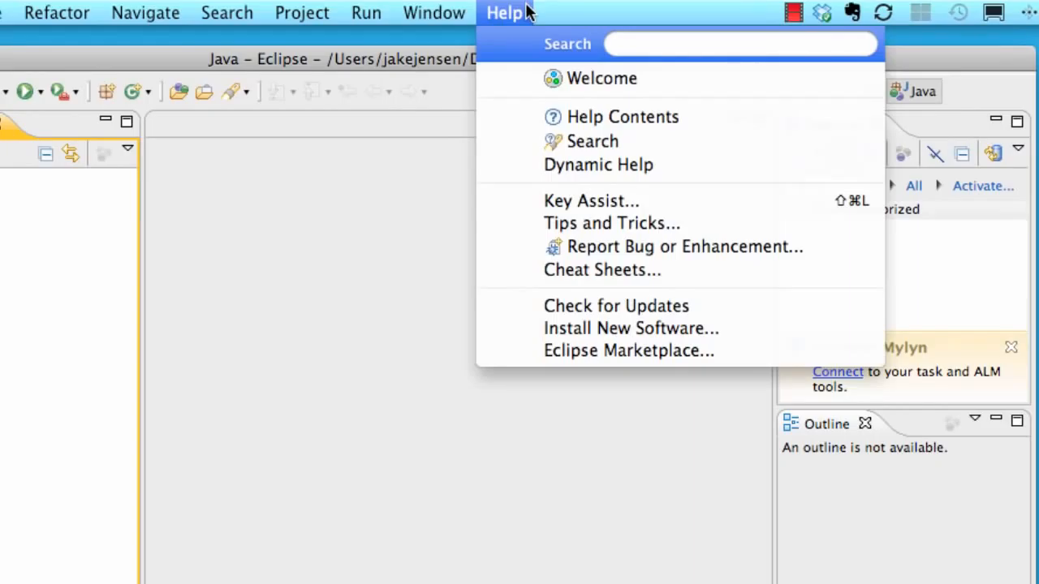
{"action": "left_click", "coordinate": [598, 329]}
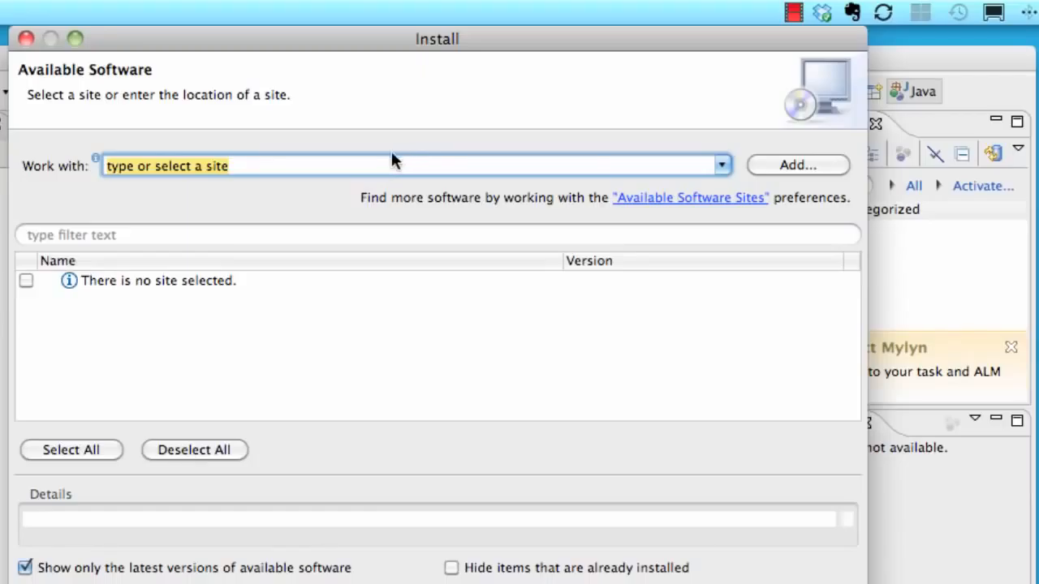
{"action": "key", "text": "super+v"}
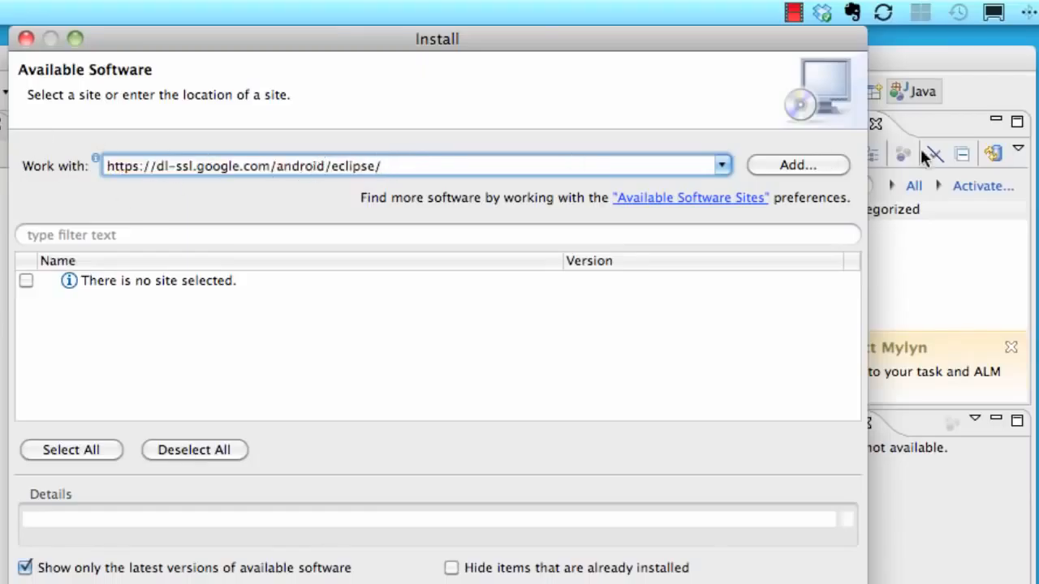
{"action": "left_click", "coordinate": [805, 161]}
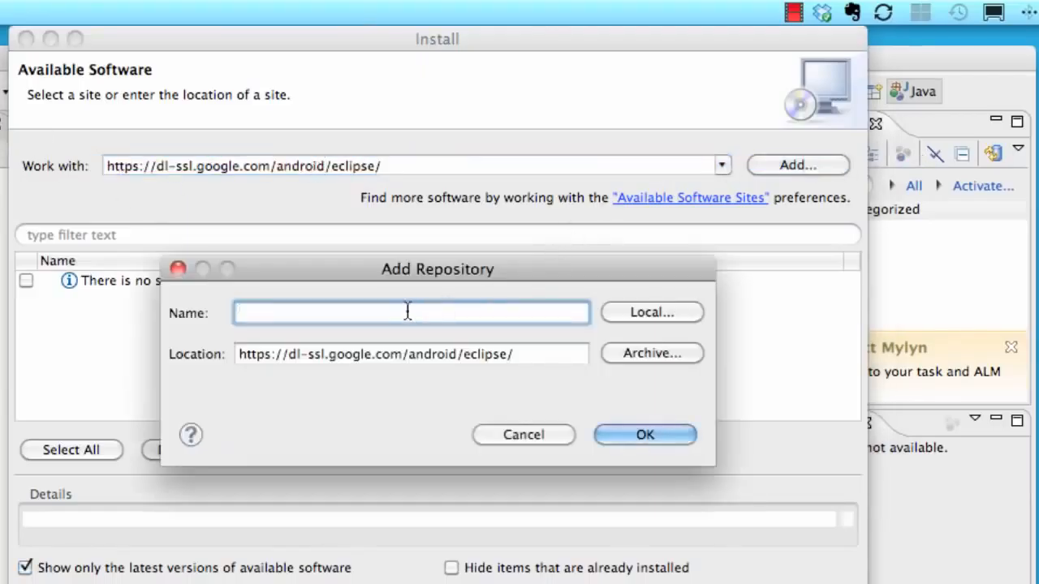
{"action": "type", "text": "android adt"}
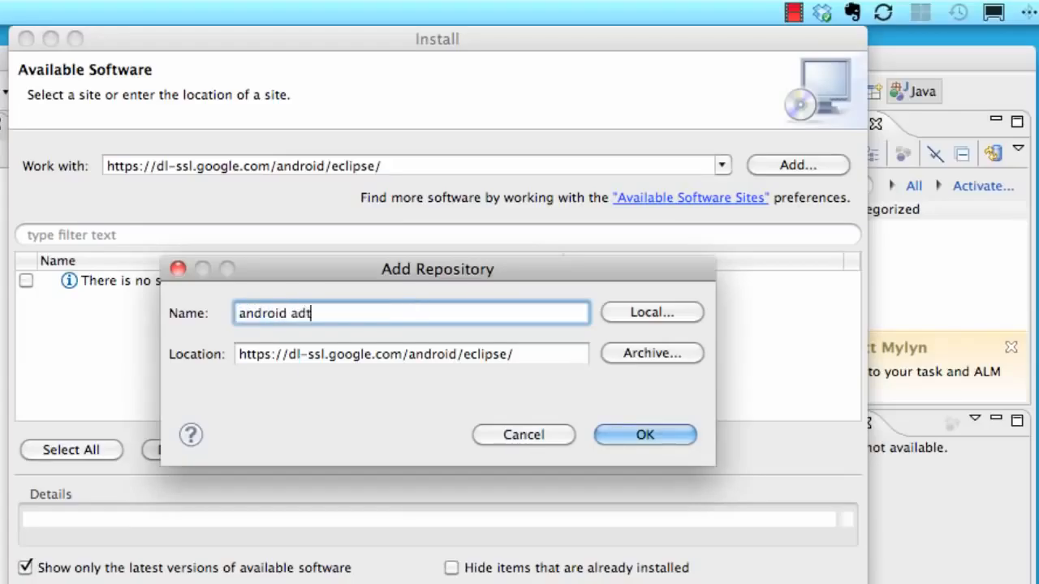
{"action": "left_click", "coordinate": [418, 358]}
{"action": "key", "text": "Return"}
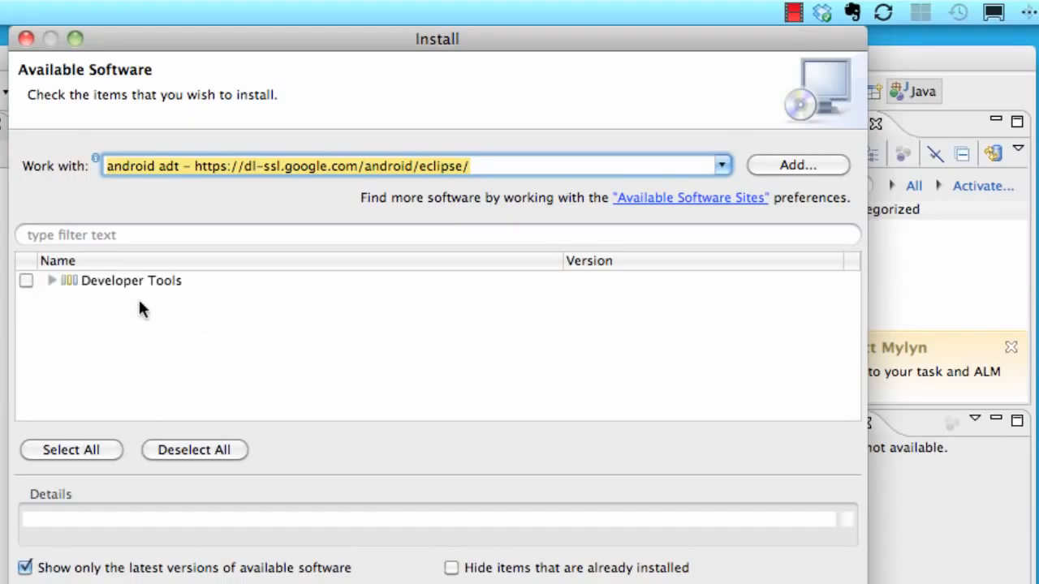
- Select all Developer Tools for installation, review the Android items in the install details, and continue to the licenses
{"action": "left_click", "coordinate": [30, 279]}
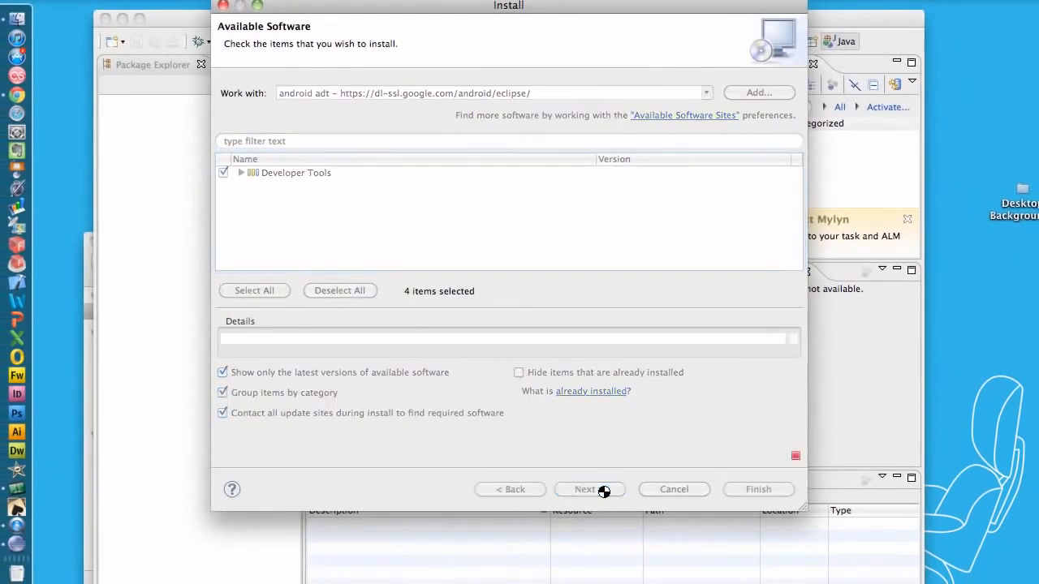
{"action": "left_click", "coordinate": [604, 492]}
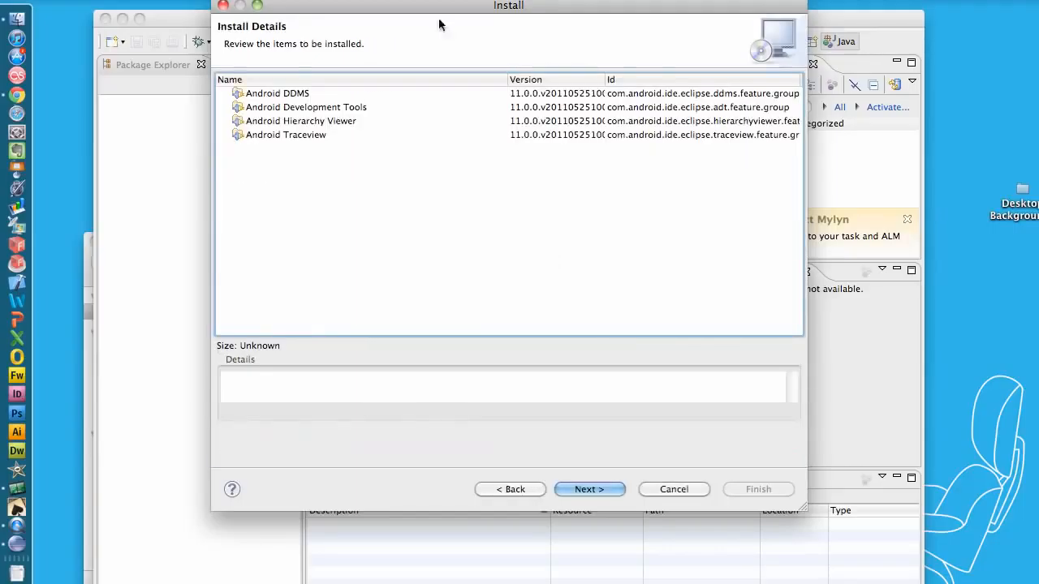
{"action": "left_click", "coordinate": [292, 96]}
{"action": "left_click", "coordinate": [283, 113]}
{"action": "left_click", "coordinate": [286, 122]}
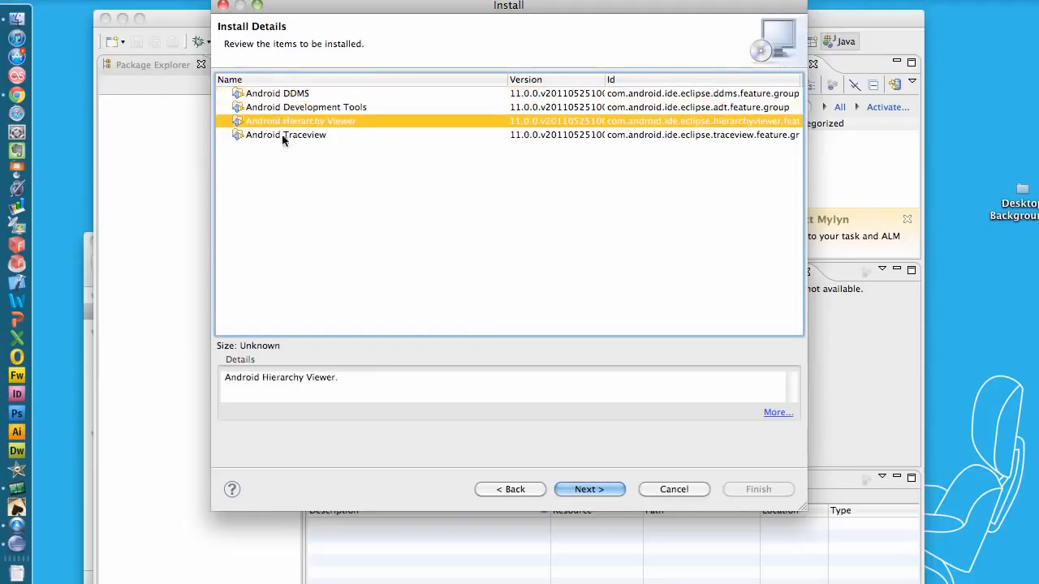
{"action": "left_click", "coordinate": [590, 490]}
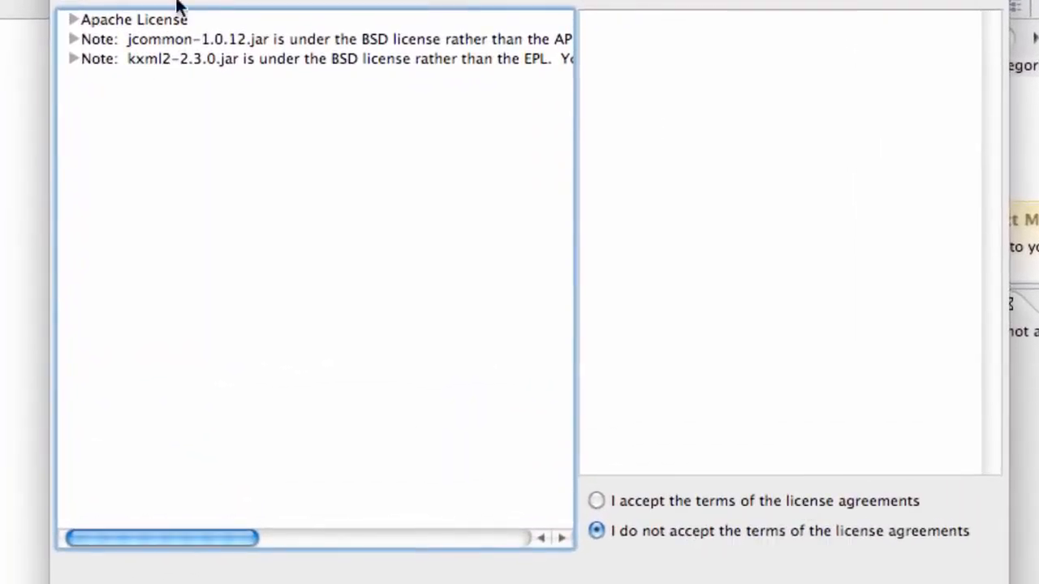
- Review the Apache, jcommon and kxml2 license texts, accept the license agreements, and start the plugin installation
{"action": "left_click", "coordinate": [158, 23]}
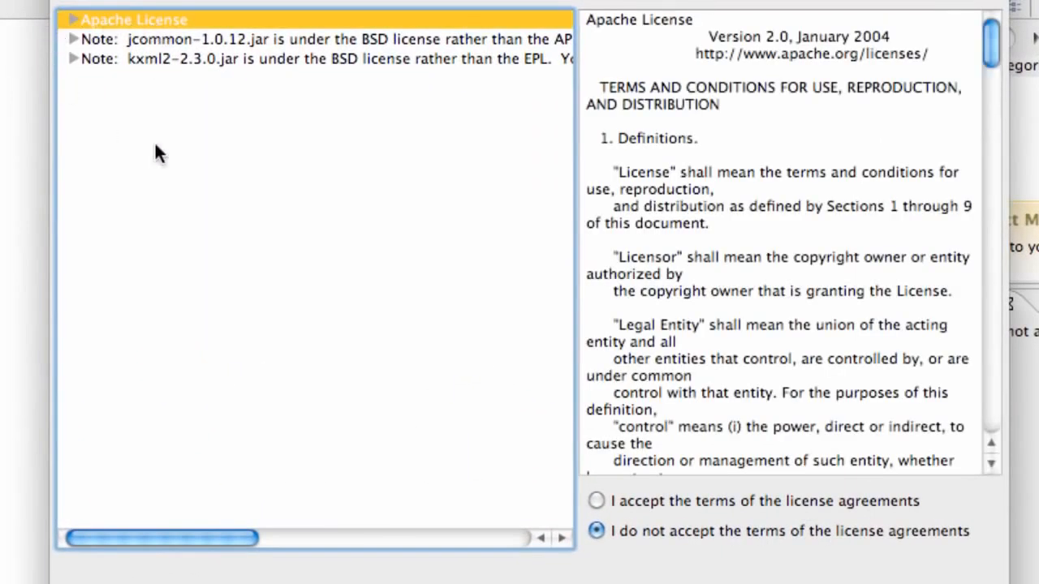
{"action": "left_click", "coordinate": [596, 501]}
{"action": "left_click", "coordinate": [159, 42]}
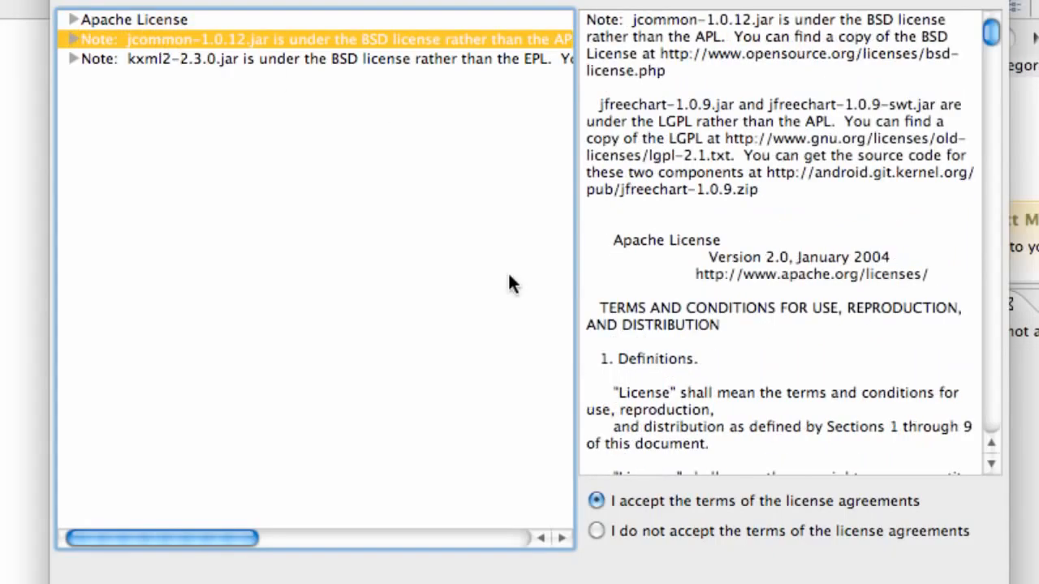
{"action": "left_click", "coordinate": [362, 60]}
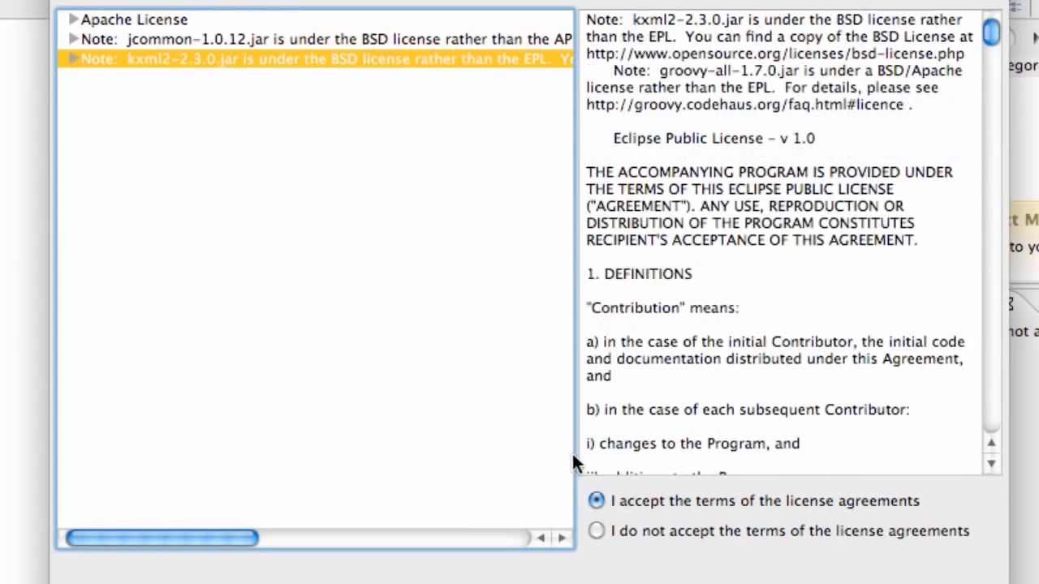
{"action": "scroll", "coordinate": [763, 229], "scroll_direction": "down", "scroll_amount": 10}
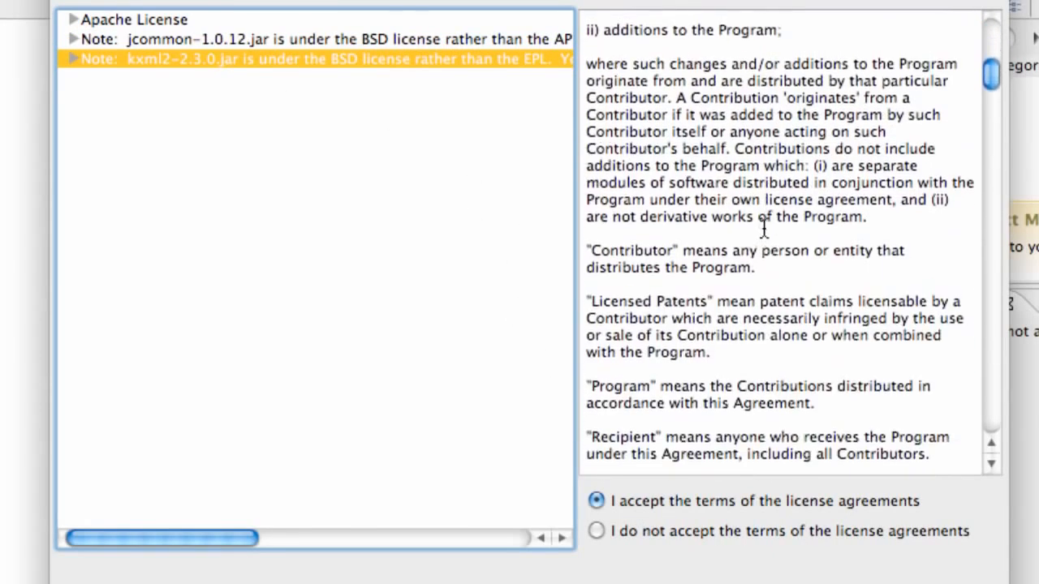
{"action": "scroll", "coordinate": [763, 229], "scroll_direction": "up", "scroll_amount": 10}
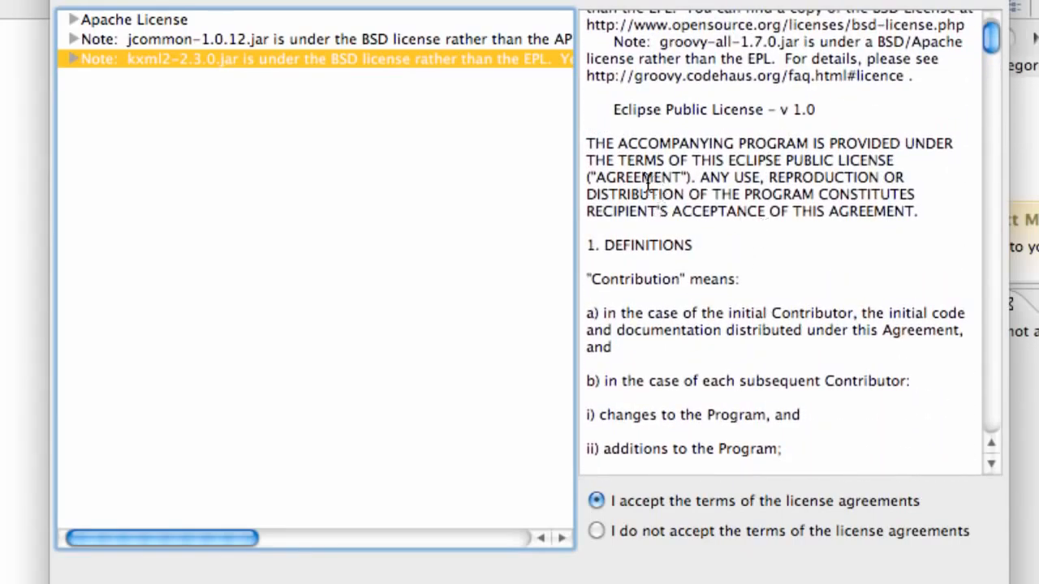
{"action": "scroll", "coordinate": [647, 182], "scroll_direction": "up", "scroll_amount": 2}
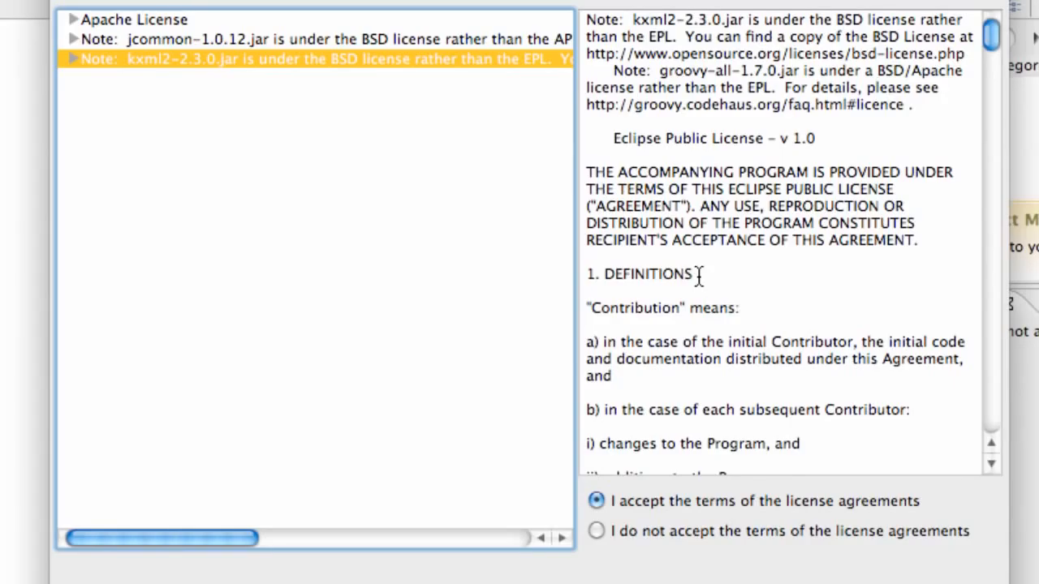
{"action": "scroll", "coordinate": [697, 276], "scroll_direction": "down", "scroll_amount": 10}
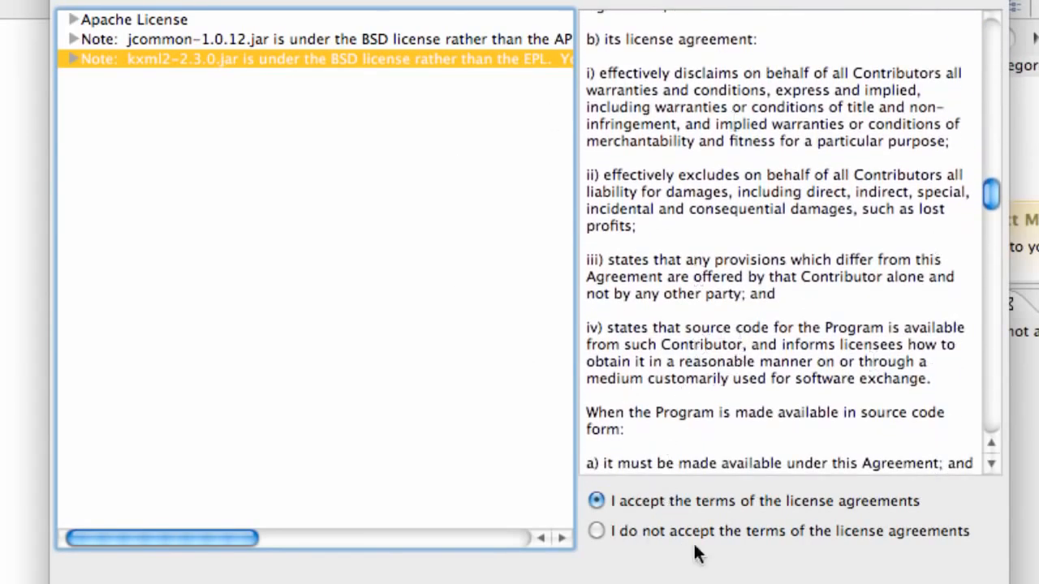
{"action": "left_click", "coordinate": [925, 583]}
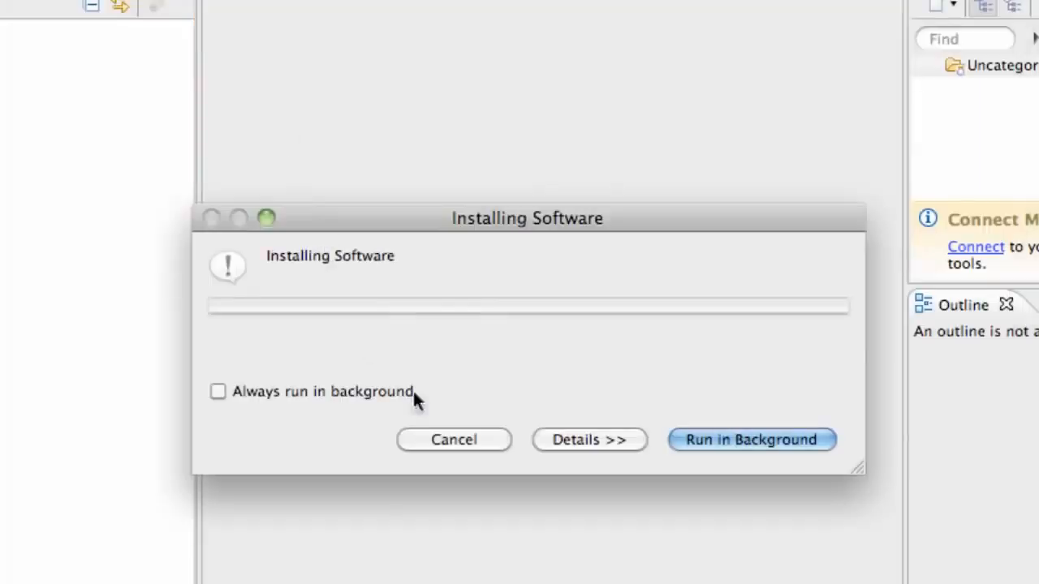